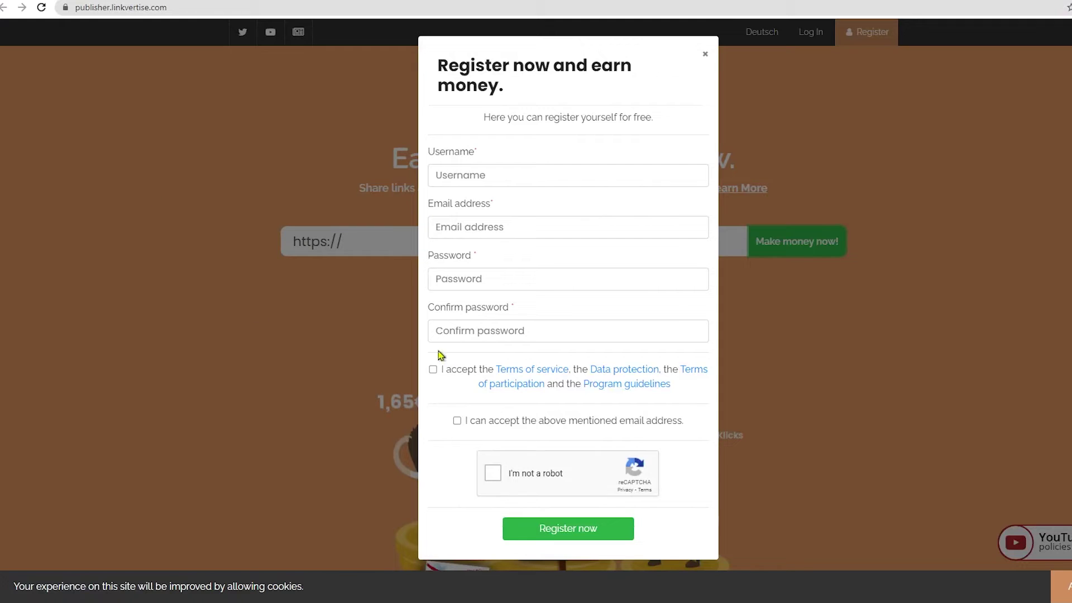
Dismiss the Linkvertise registration form with its close button.
click(258, 173)
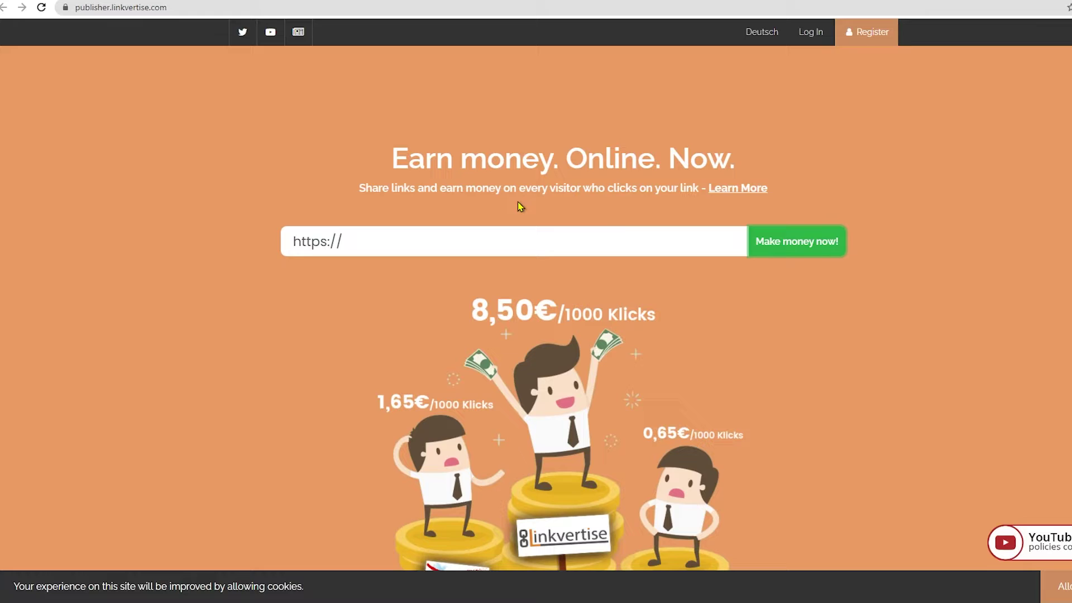
scroll(646, 232, down, 1)
scroll(645, 246, down, 2)
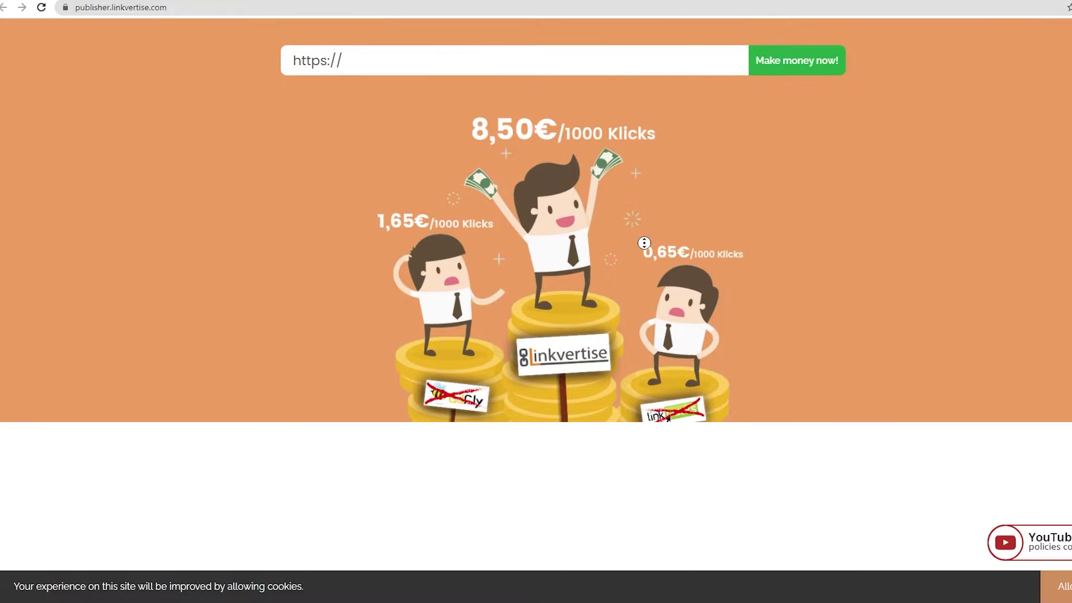
scroll(644, 243, up, 1)
scroll(587, 252, down, 2)
scroll(519, 260, down, 1)
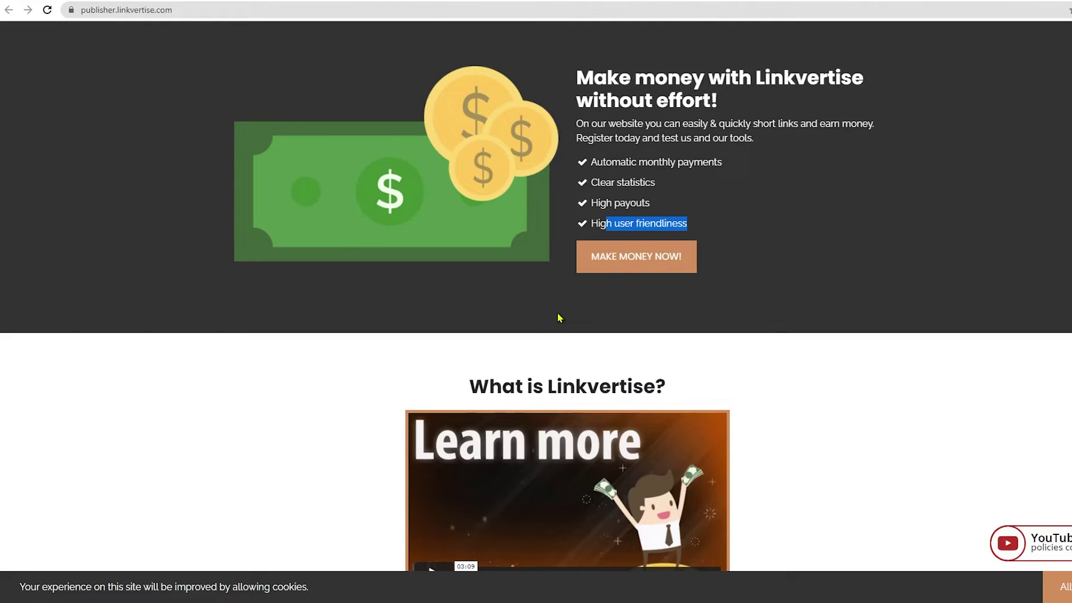
scroll(552, 300, up, 2)
scroll(546, 251, up, 2)
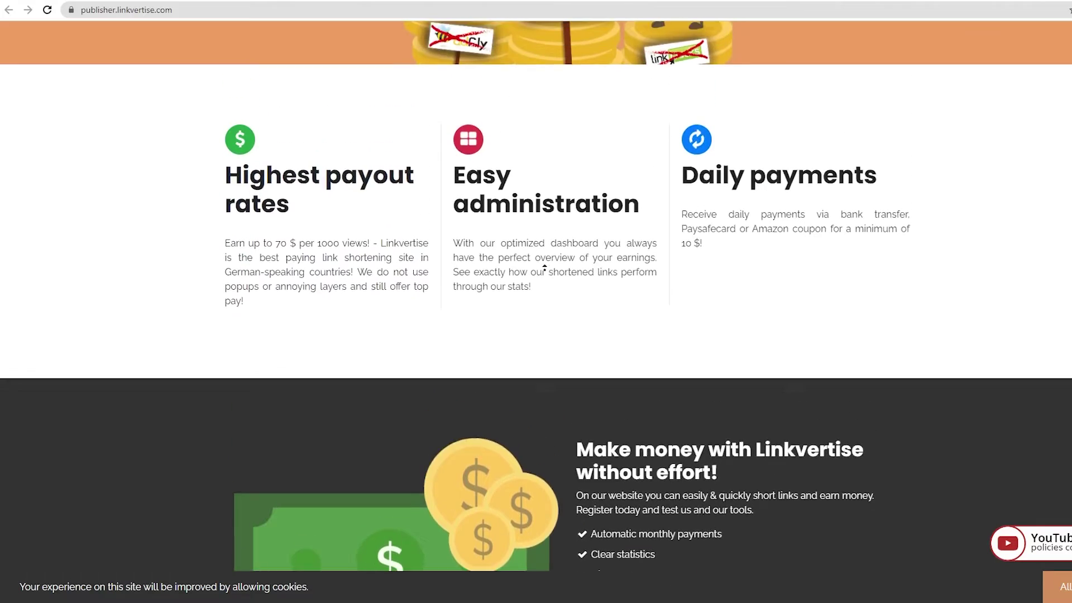
scroll(587, 268, up, 6)
Open the registration form, then select the site name in the address bar.
click(810, 239)
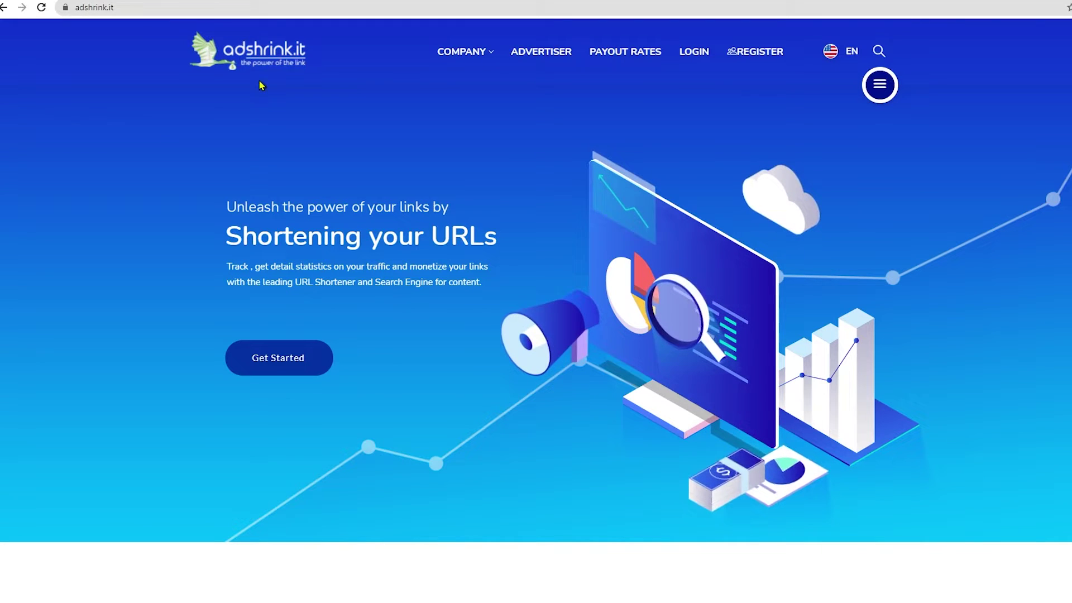
click(93, 7)
double_click(122, 7)
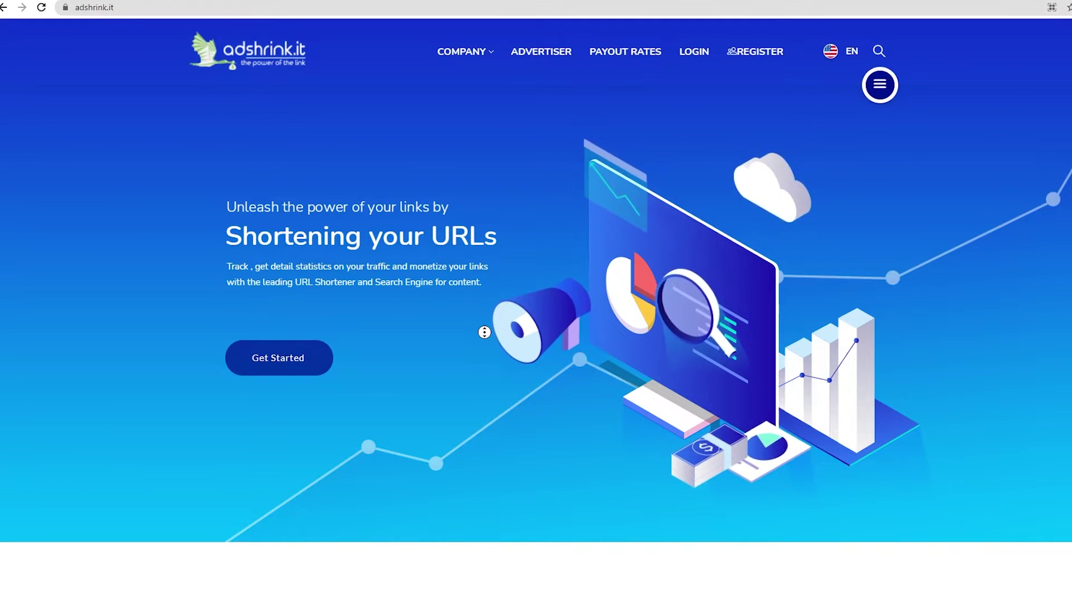
Auto-scroll through the Why Choose Us and Comfortable Way to Monetize Links sections.
middle_click(500, 358)
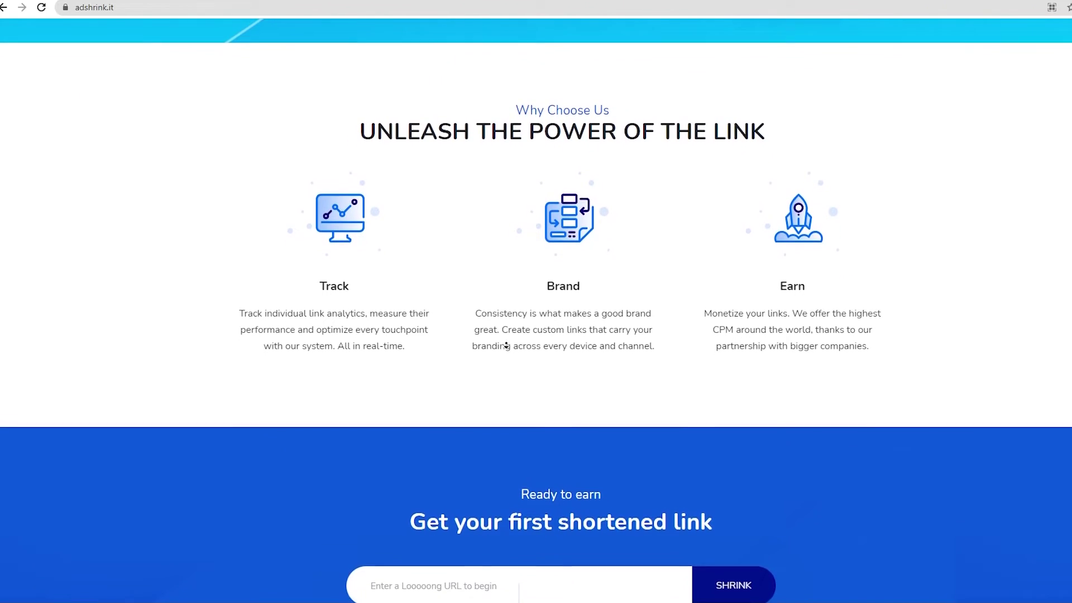
middle_click(511, 360)
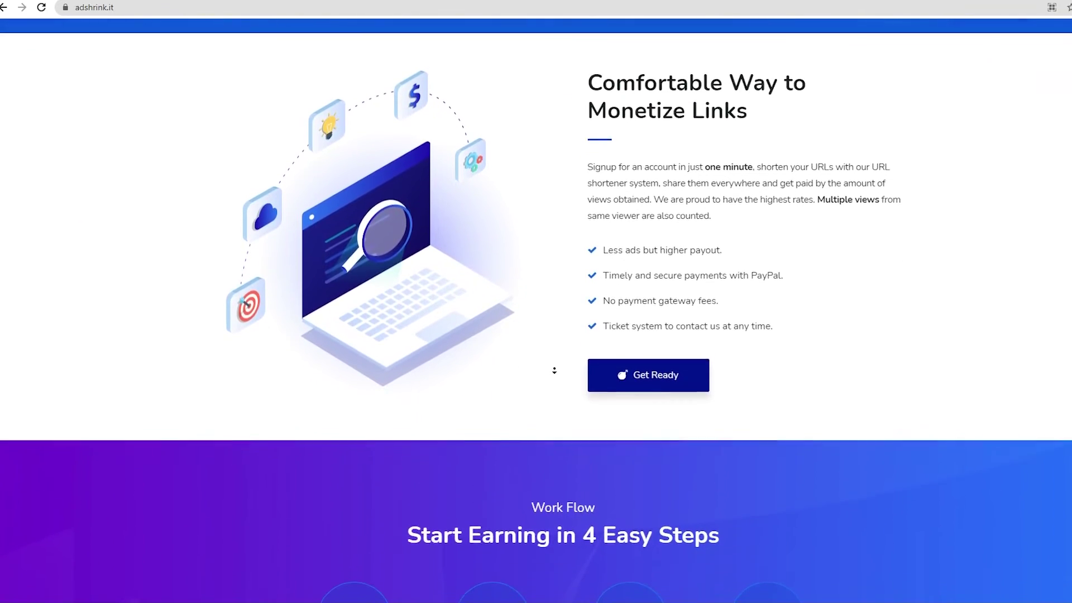
middle_click(555, 369)
scroll(553, 385, down, 1)
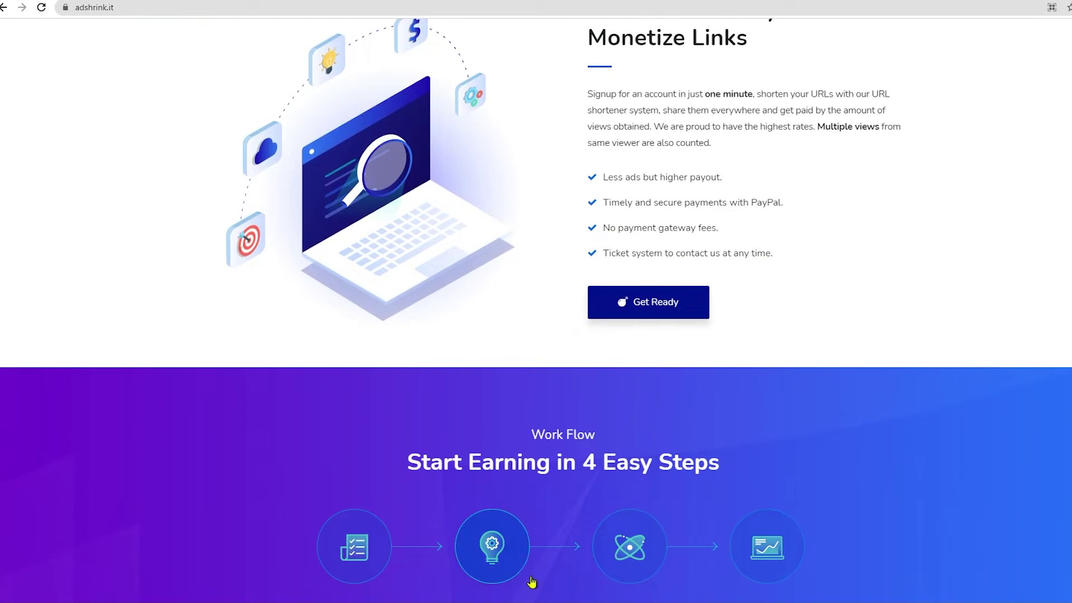
scroll(673, 564, down, 2)
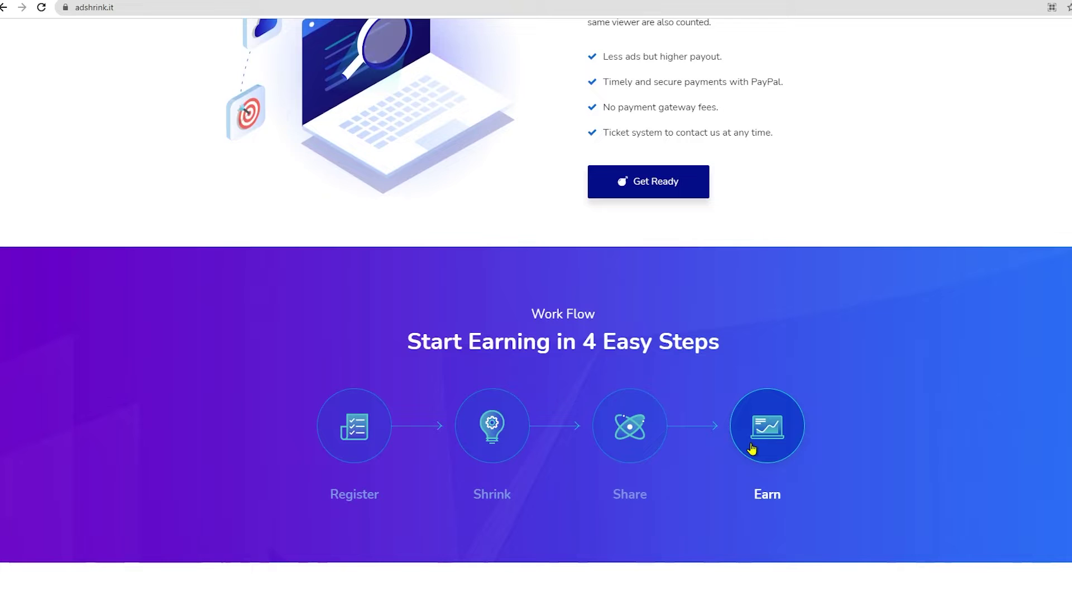
scroll(605, 383, down, 1)
scroll(606, 383, down, 2)
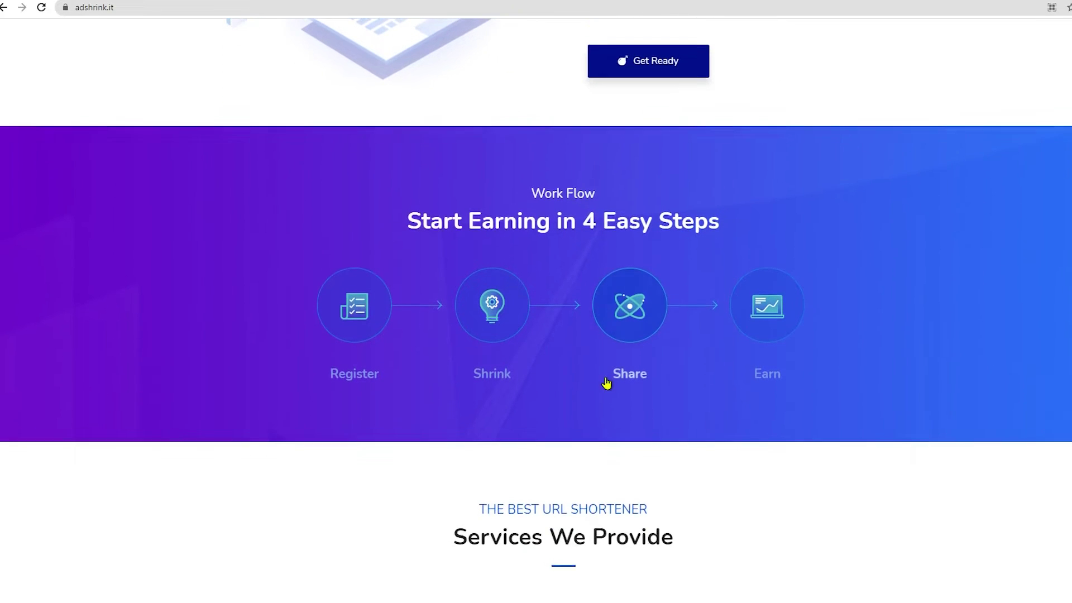
scroll(601, 383, down, 3)
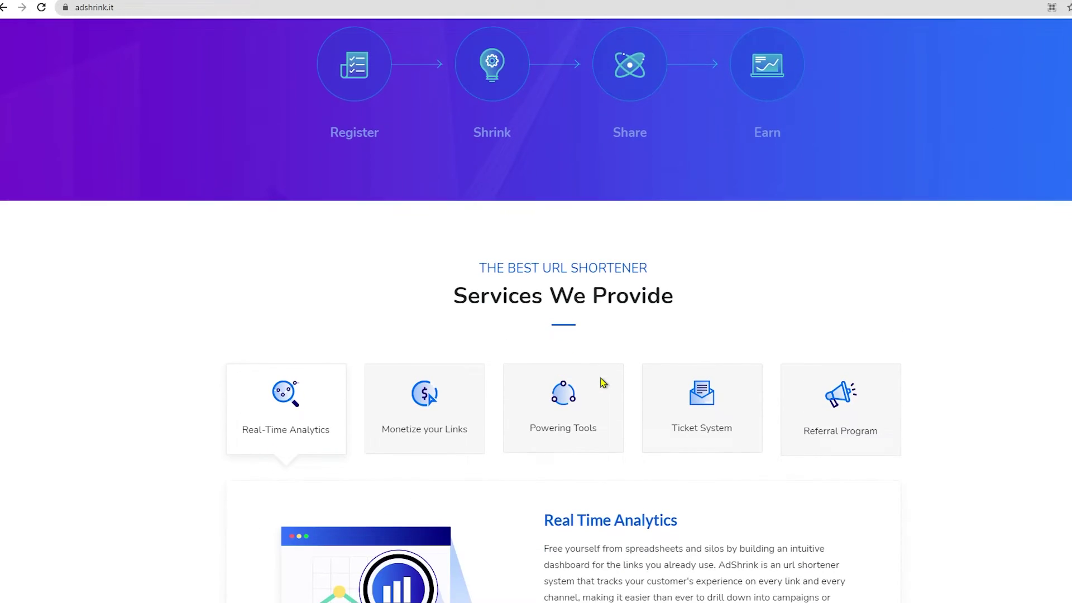
scroll(435, 412, down, 2)
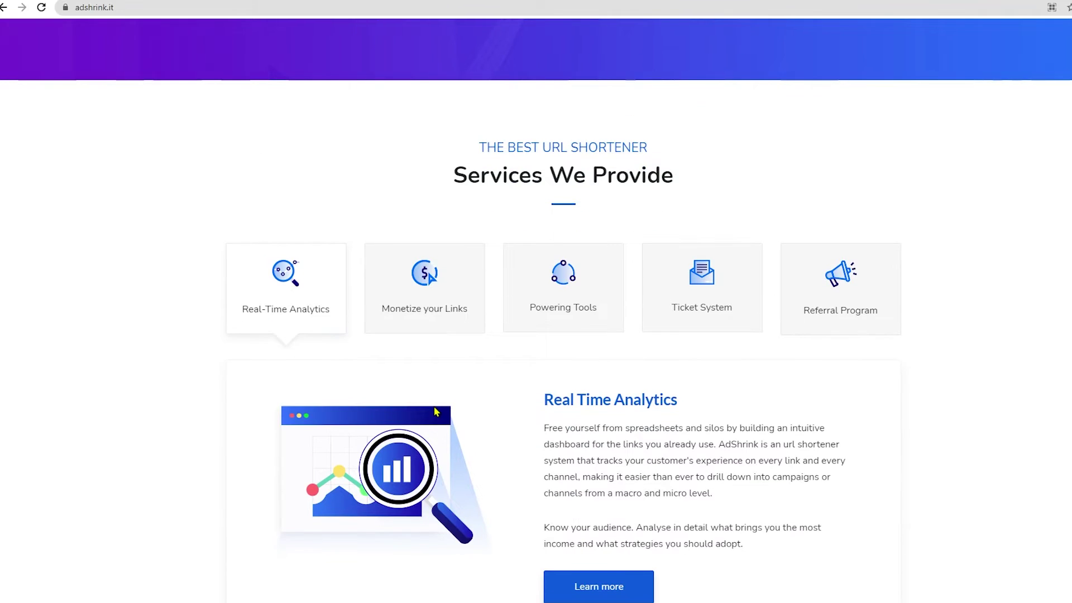
scroll(435, 412, up, 1)
scroll(436, 412, up, 2)
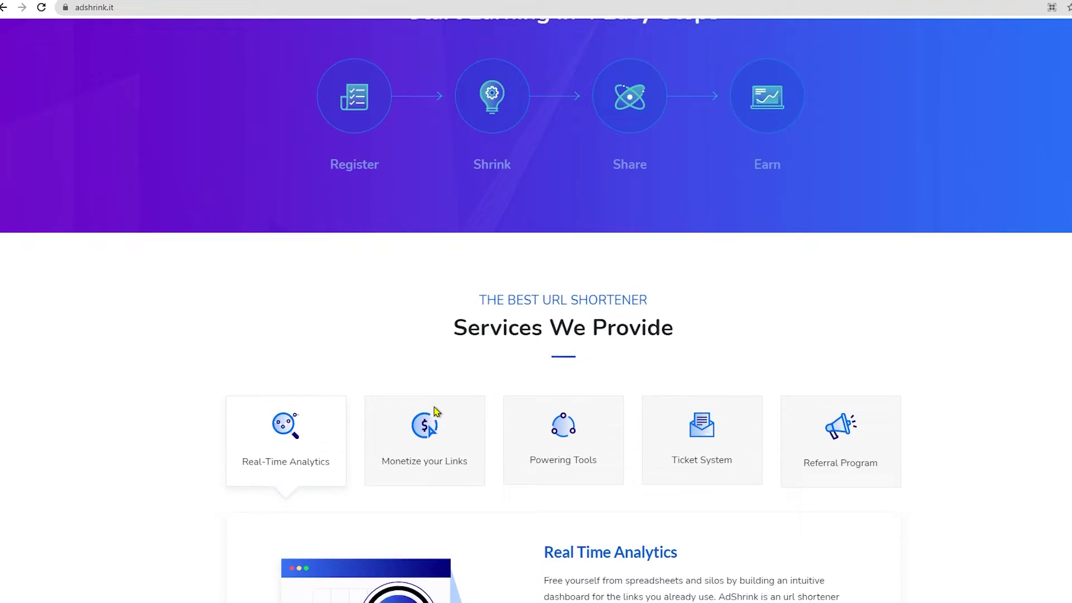
scroll(482, 306, up, 2)
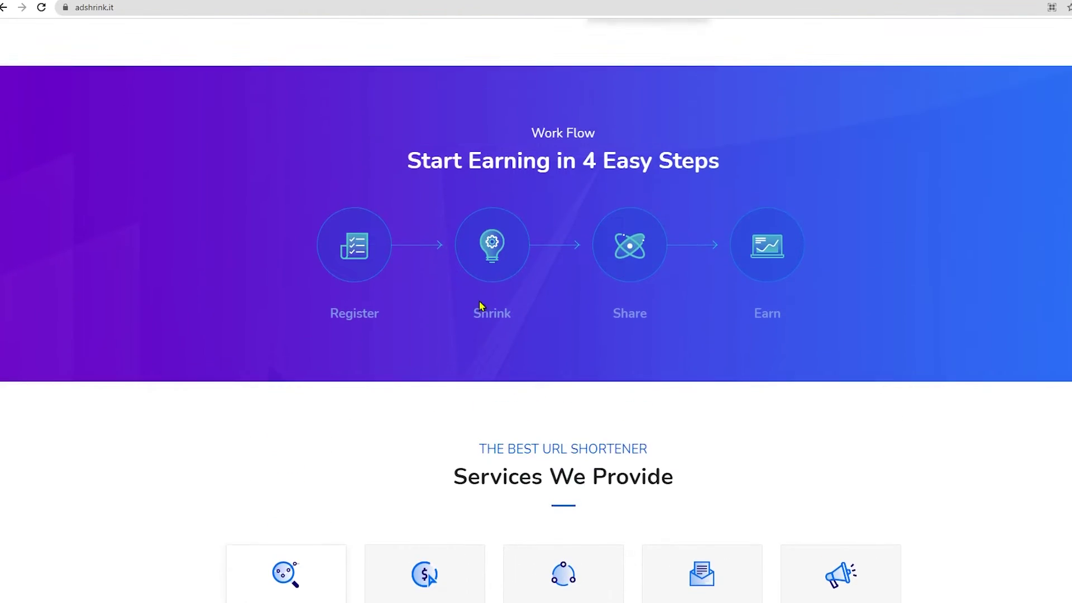
scroll(481, 306, up, 3)
scroll(482, 306, up, 1)
scroll(482, 306, up, 2)
scroll(481, 306, up, 1)
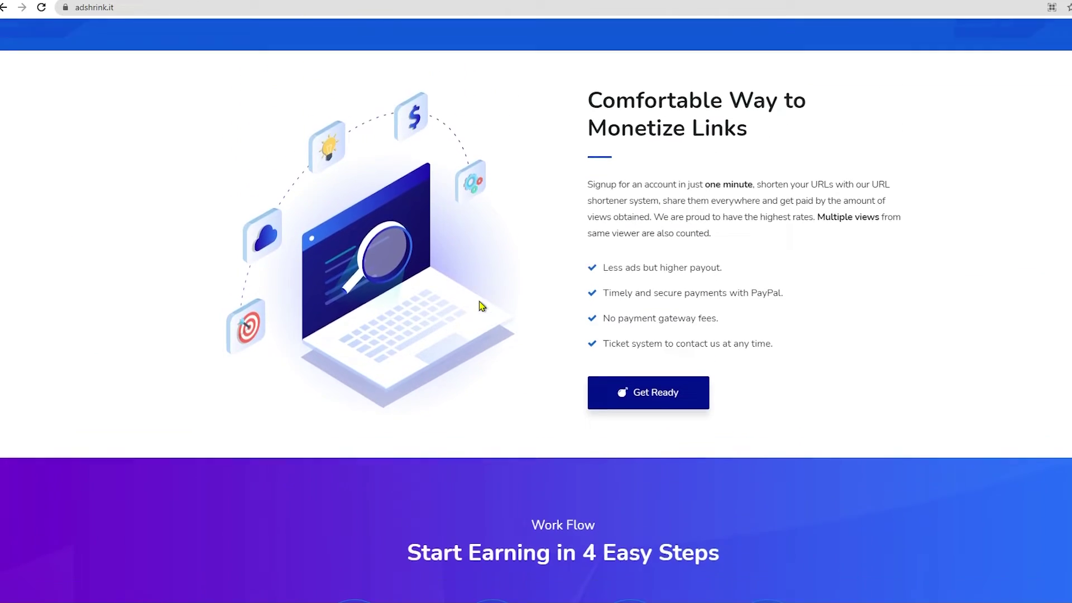
scroll(482, 306, up, 1)
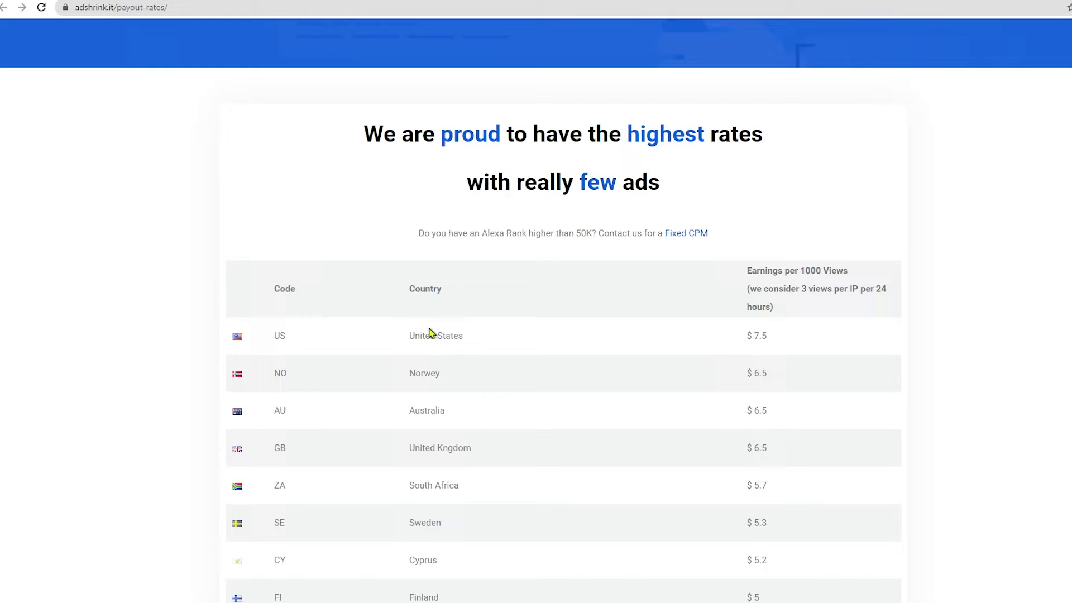
scroll(594, 276, down, 1)
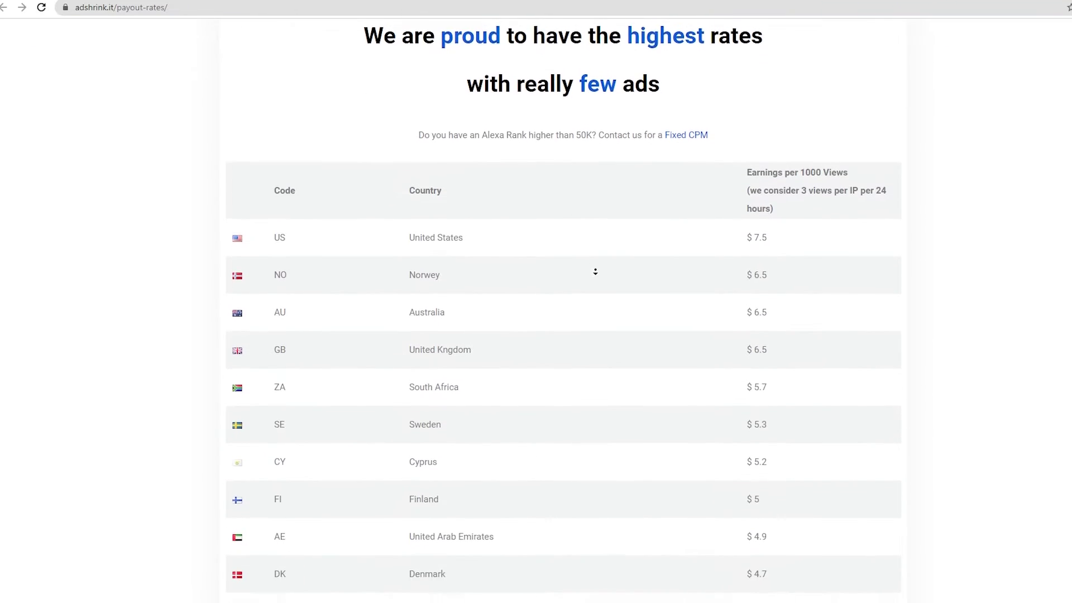
scroll(594, 270, down, 1)
scroll(599, 275, down, 1)
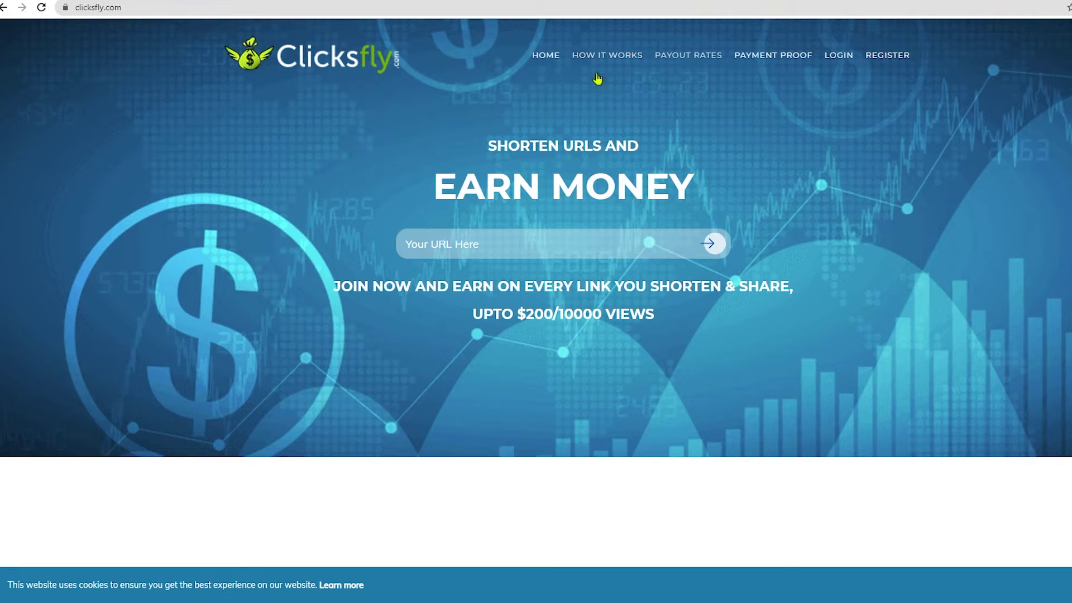
scroll(526, 284, down, 1)
scroll(525, 285, down, 2)
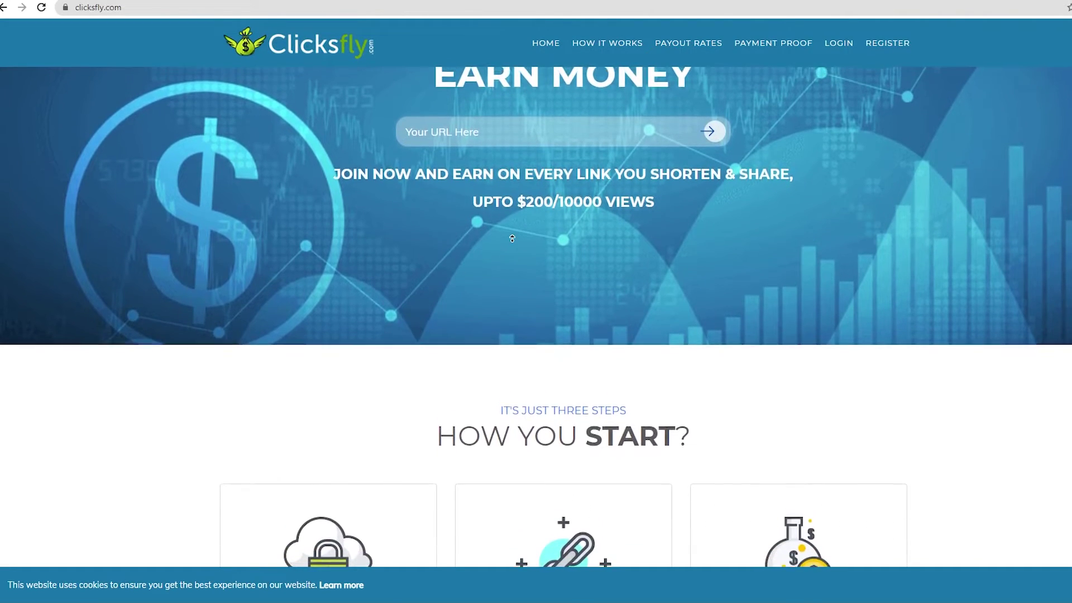
scroll(531, 310, down, 1)
scroll(531, 311, down, 4)
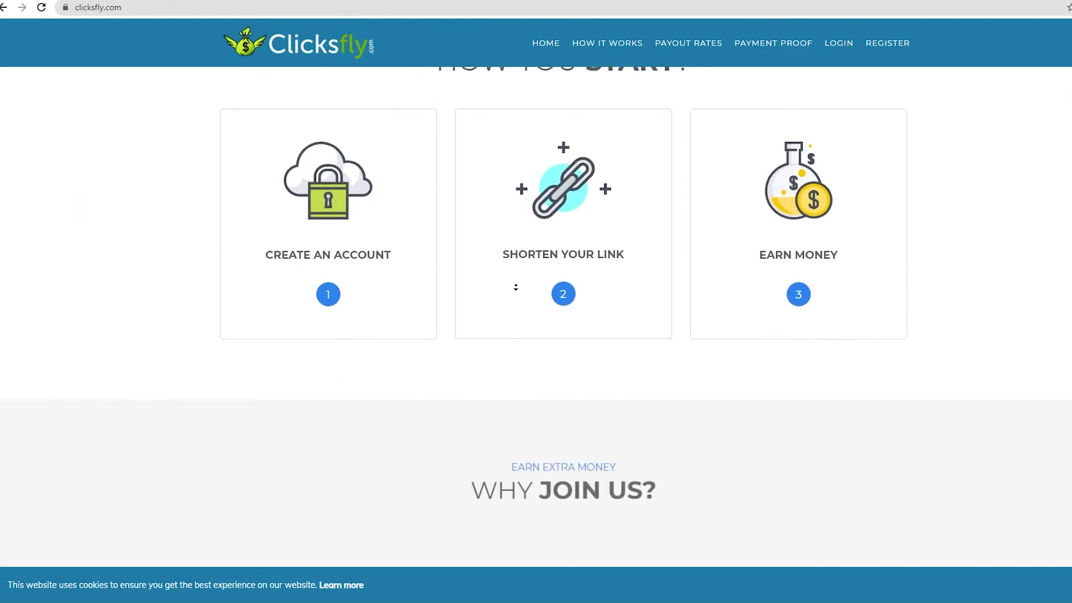
scroll(515, 287, down, 1)
scroll(516, 286, down, 1)
scroll(516, 286, down, 1)
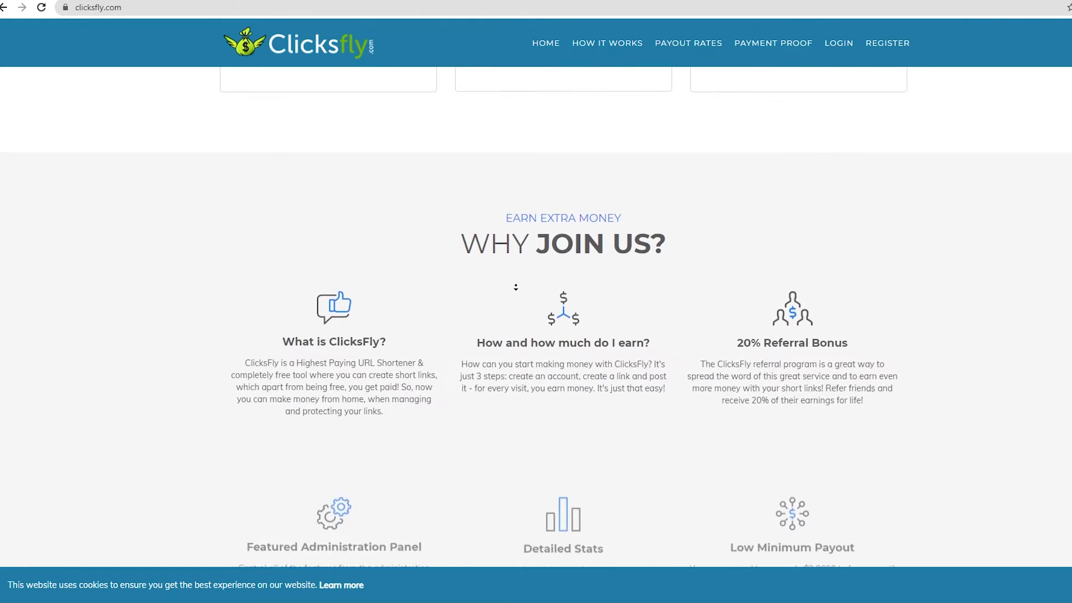
scroll(515, 287, down, 1)
scroll(515, 286, down, 1)
scroll(515, 284, down, 1)
scroll(513, 277, down, 1)
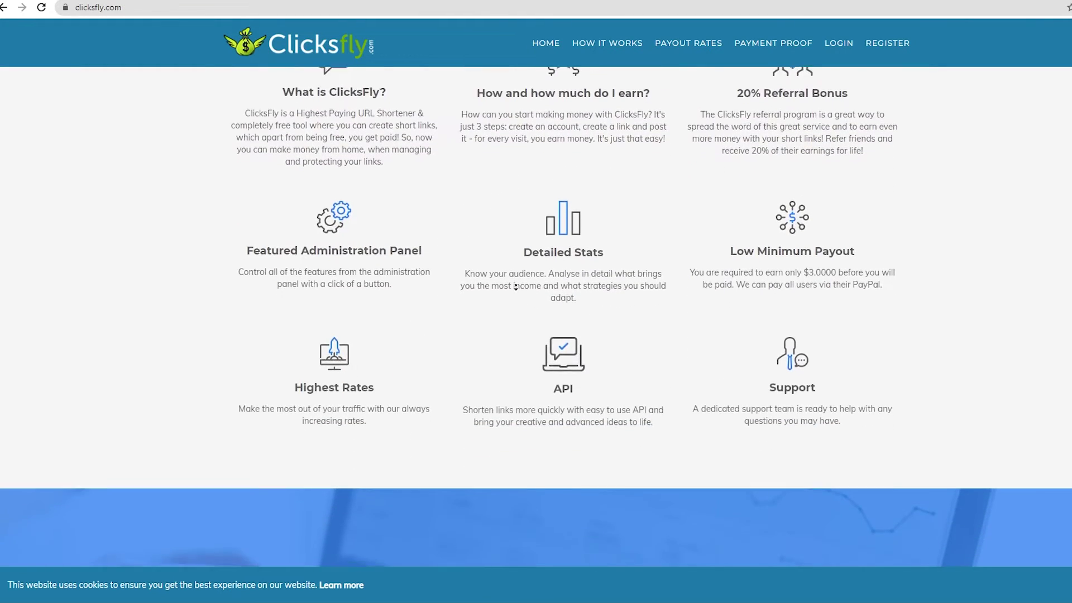
scroll(511, 271, down, 1)
scroll(511, 271, up, 2)
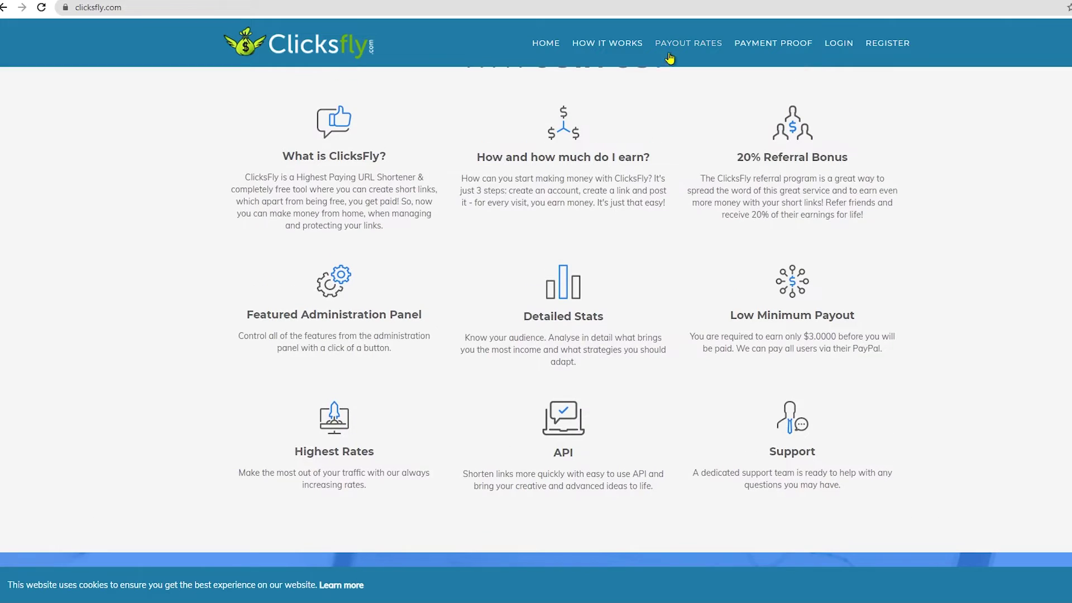
Open the ClicksFly PAYOUT RATES page.
click(689, 42)
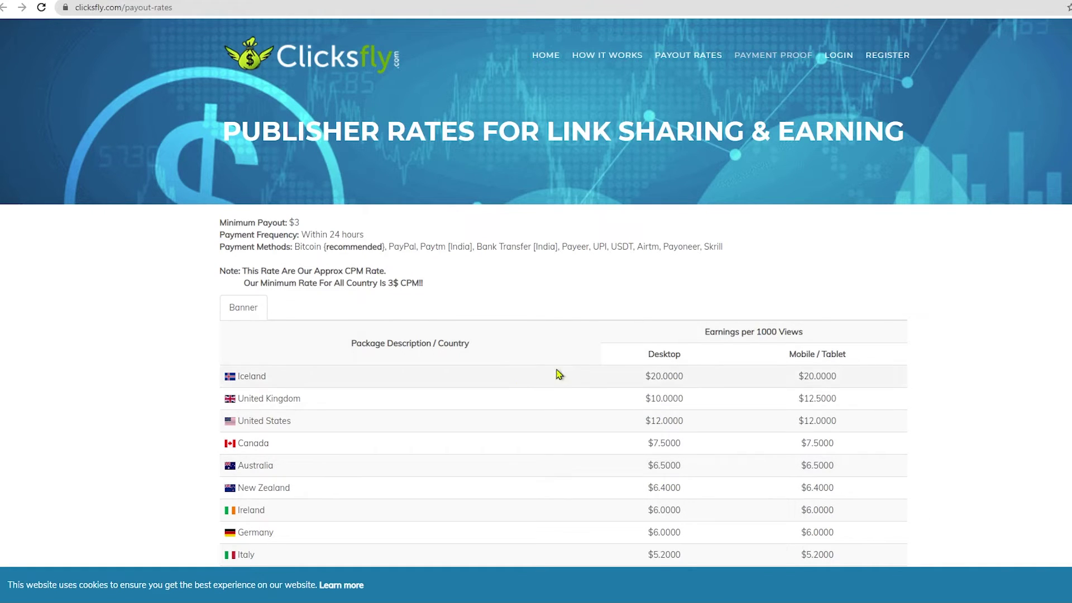
scroll(515, 384, down, 2)
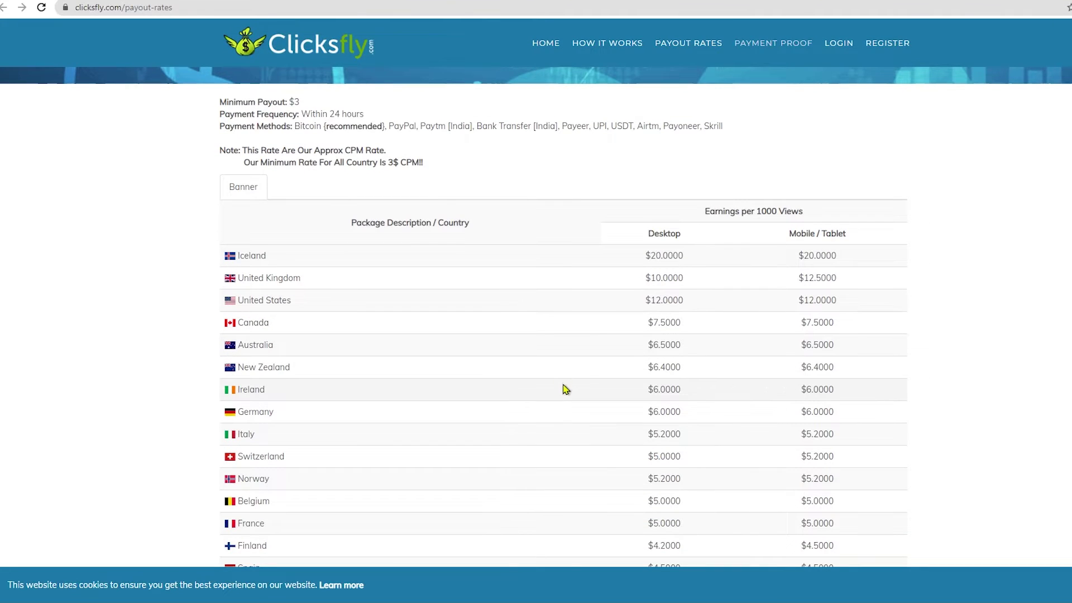
Scroll to more country payout rows, then open ClicksFly's PAYMENT PROOF page.
middle_click(483, 395)
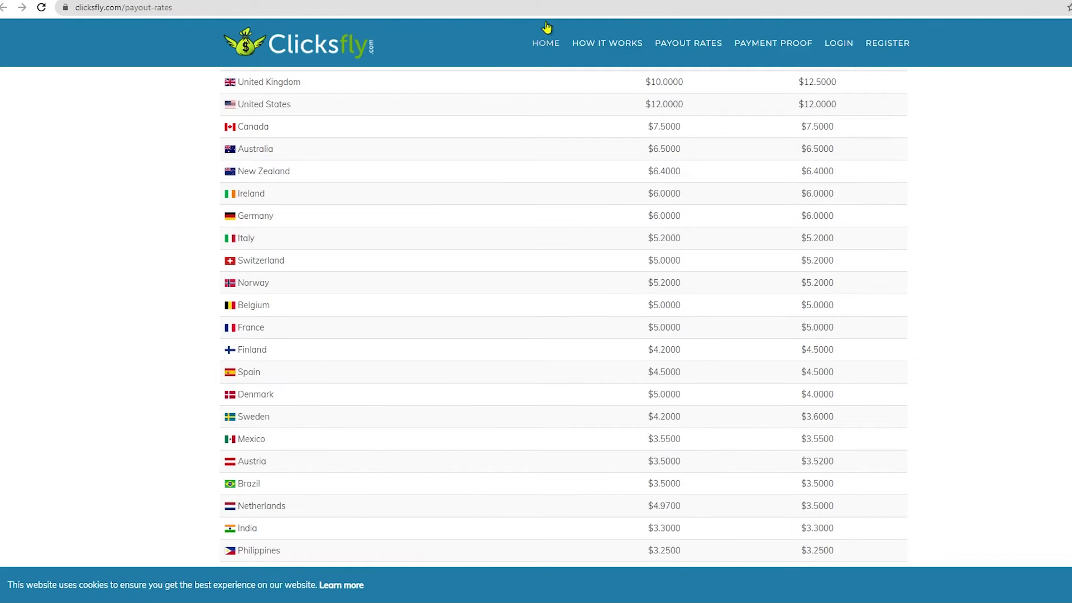
click(774, 42)
scroll(501, 76, up, 2)
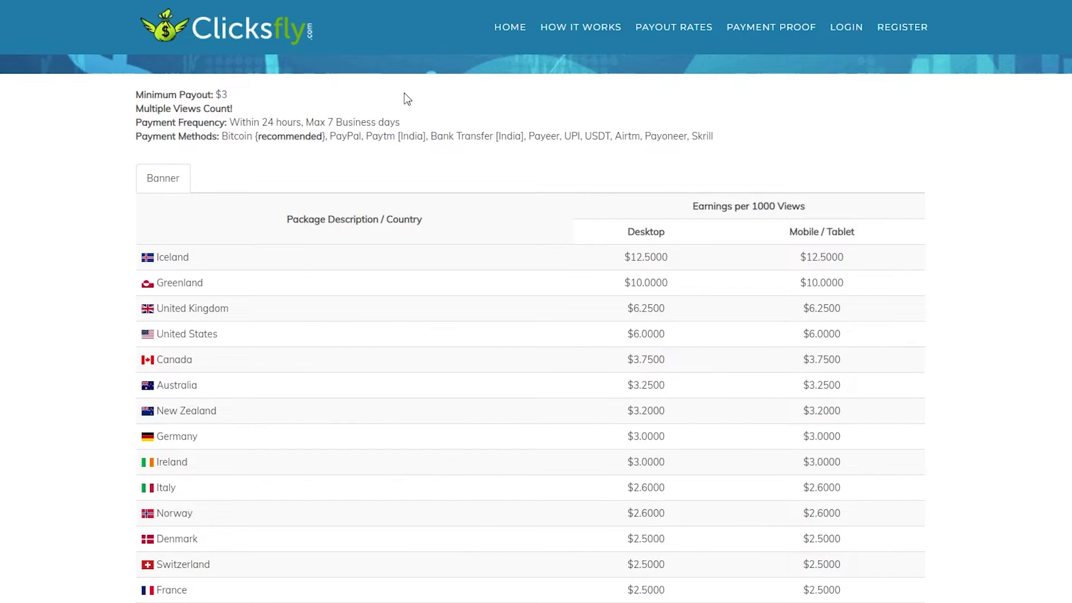
click(748, 50)
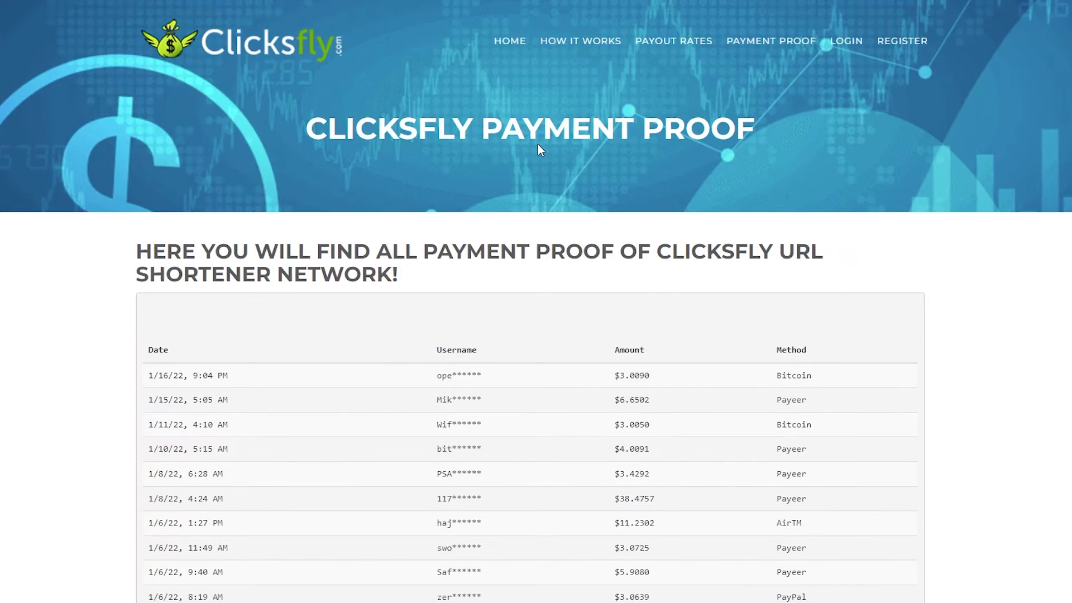
scroll(339, 284, down, 3)
scroll(339, 281, down, 1)
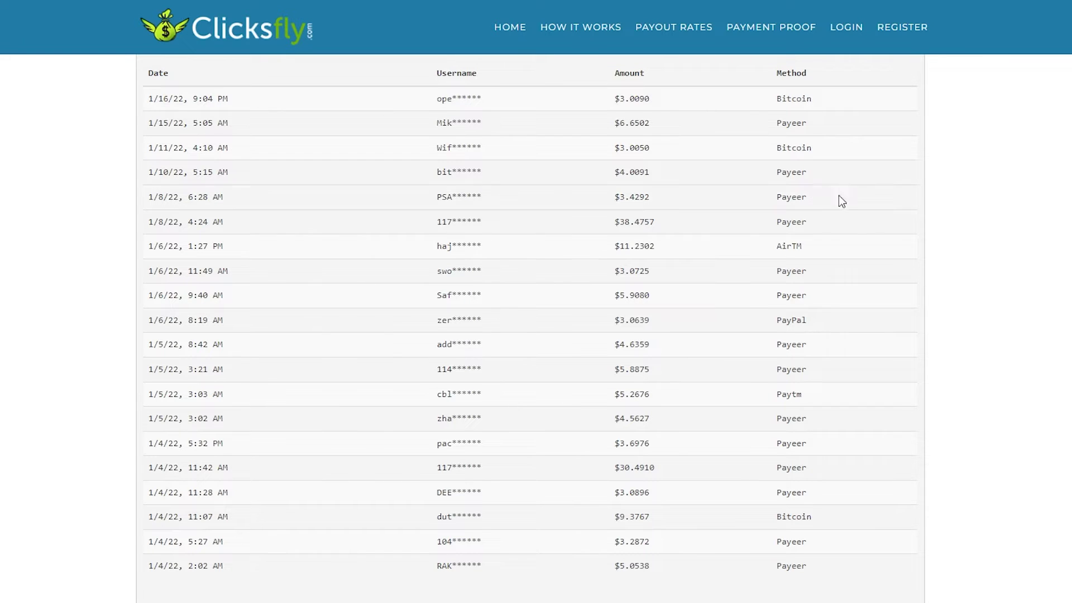
scroll(784, 249, down, 1)
scroll(784, 248, up, 2)
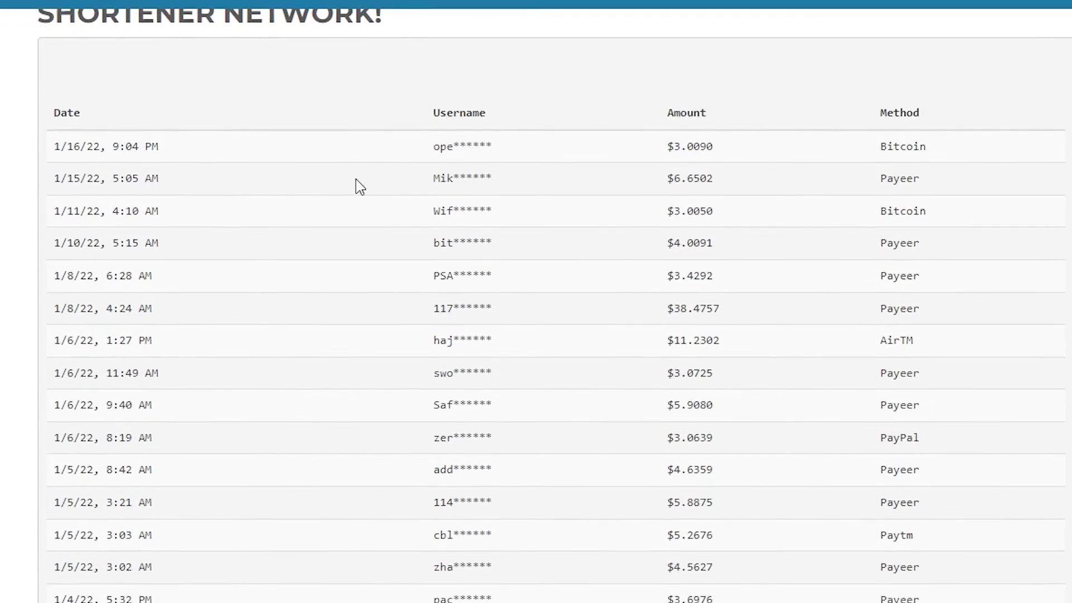
scroll(356, 181, down, 3)
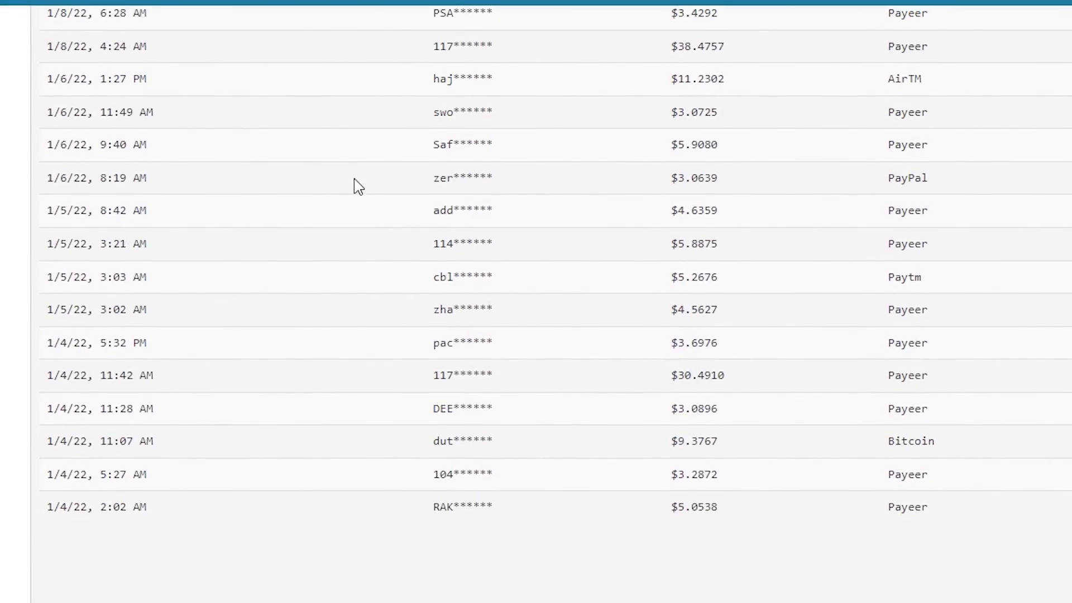
scroll(361, 206, up, 1)
scroll(343, 252, down, 1)
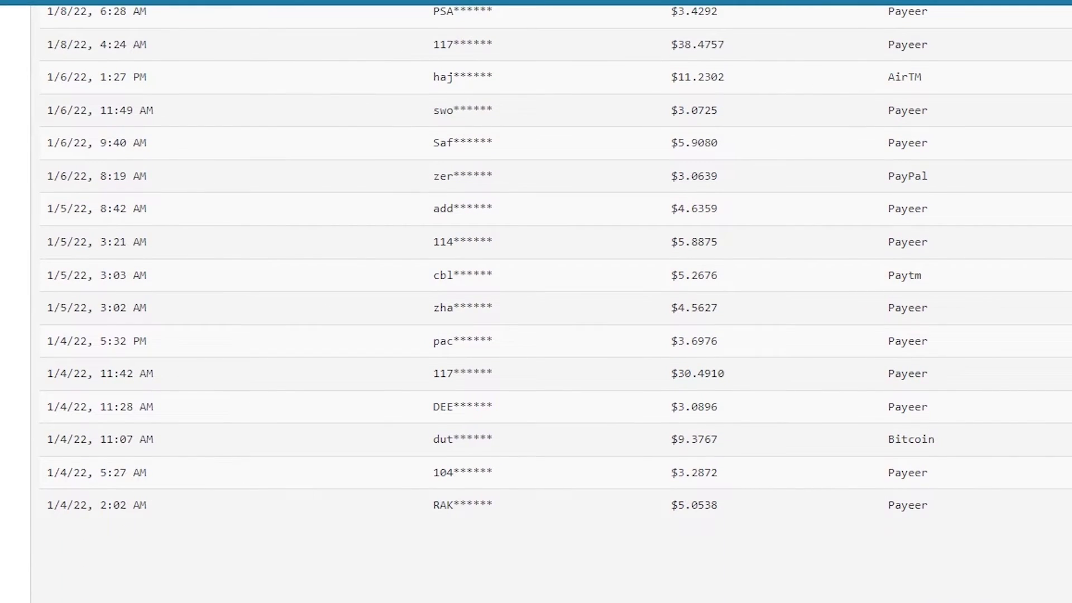
scroll(263, 598, up, 2)
scroll(263, 598, up, 3)
scroll(408, 438, down, 1)
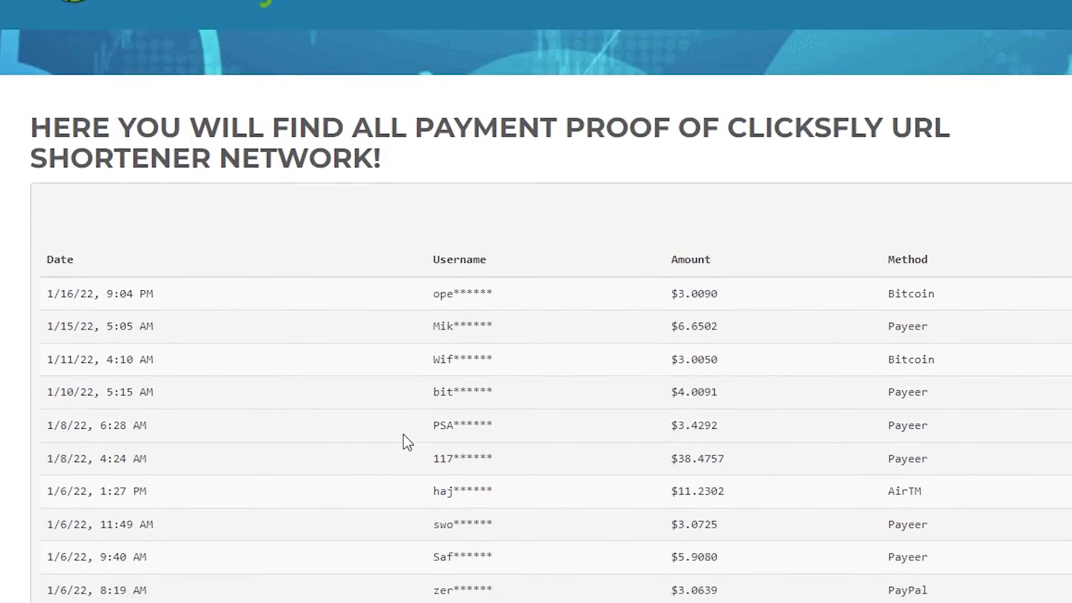
scroll(405, 439, down, 2)
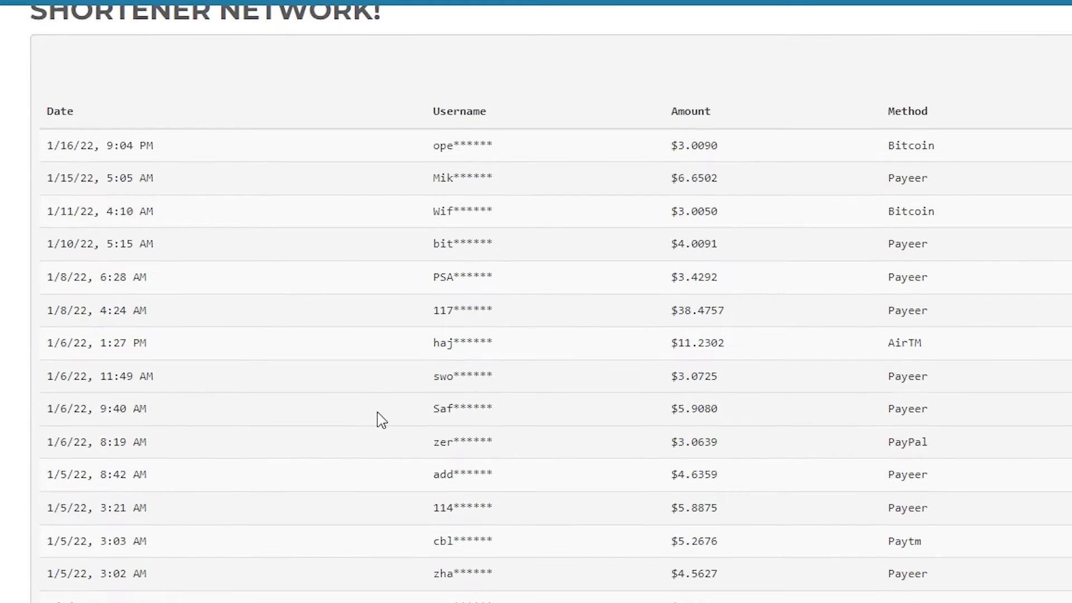
scroll(378, 420, down, 3)
scroll(378, 421, up, 4)
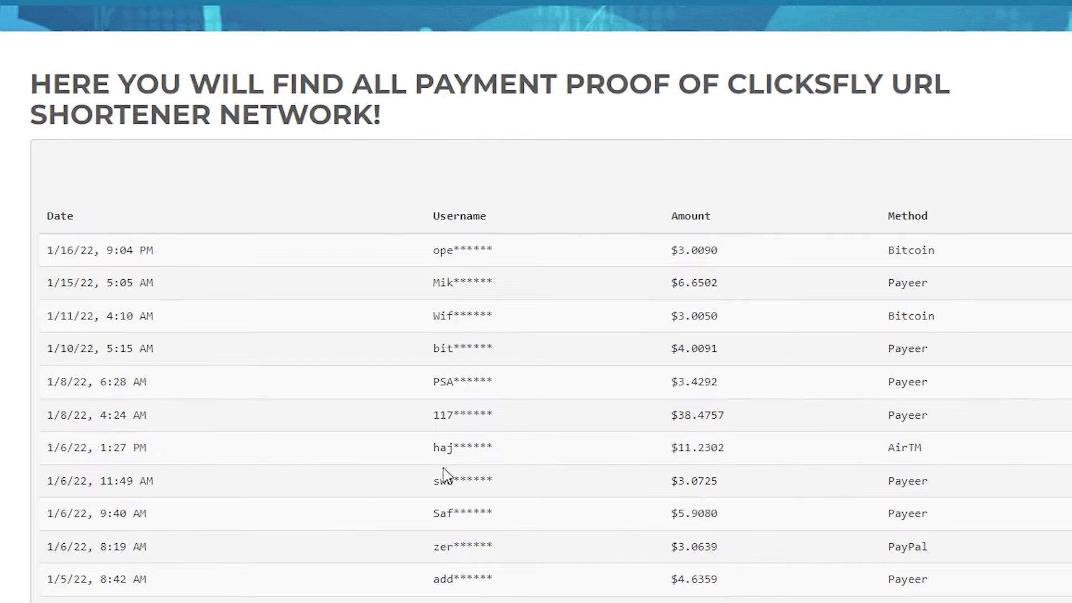
scroll(660, 494, down, 1)
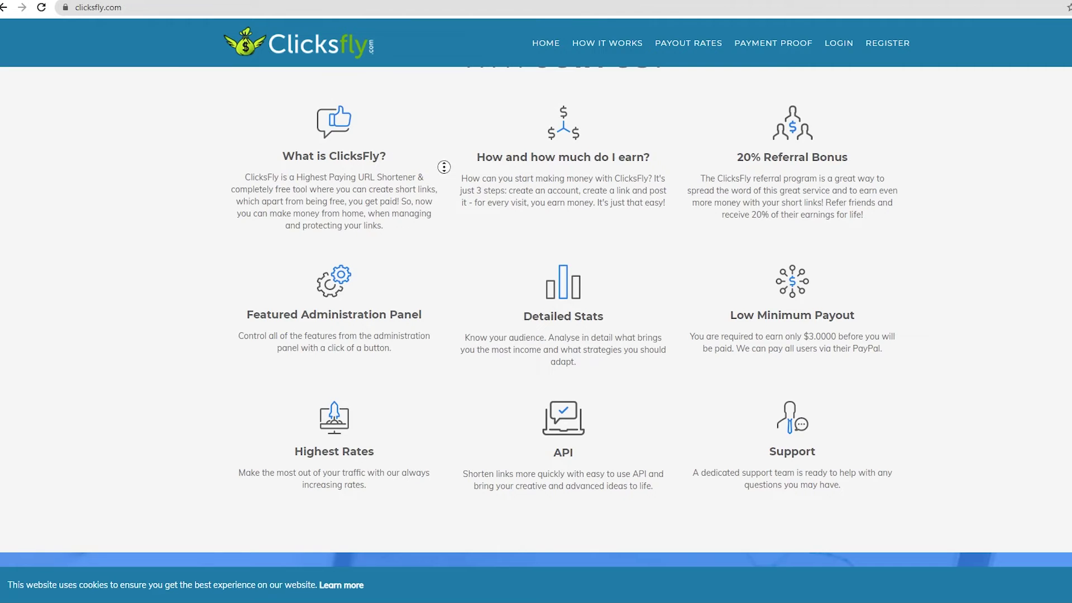
scroll(448, 168, up, 2)
scroll(453, 148, up, 2)
scroll(455, 174, down, 1)
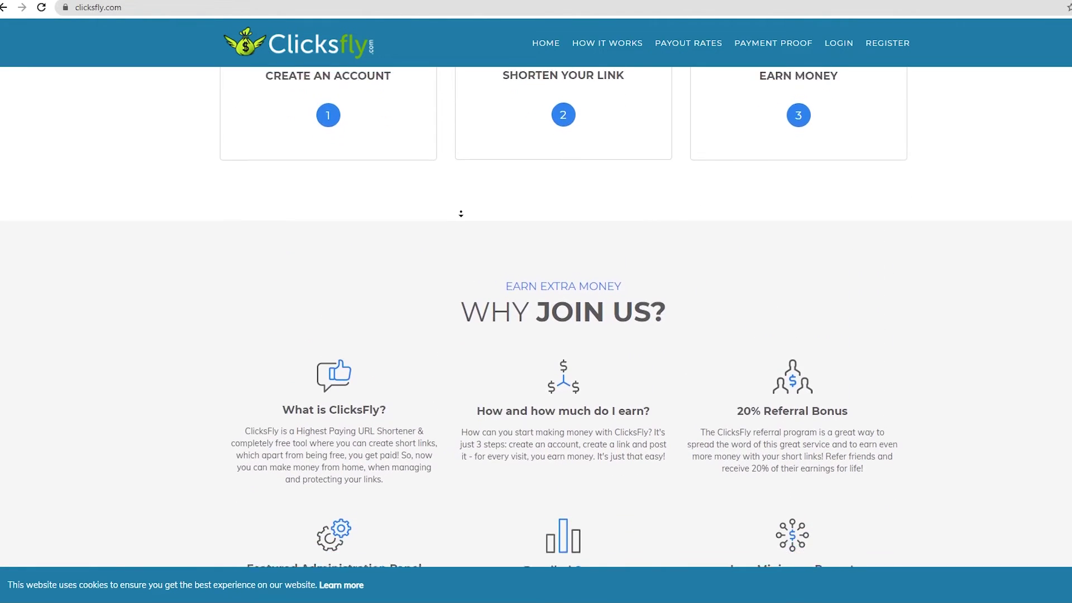
scroll(469, 156, up, 2)
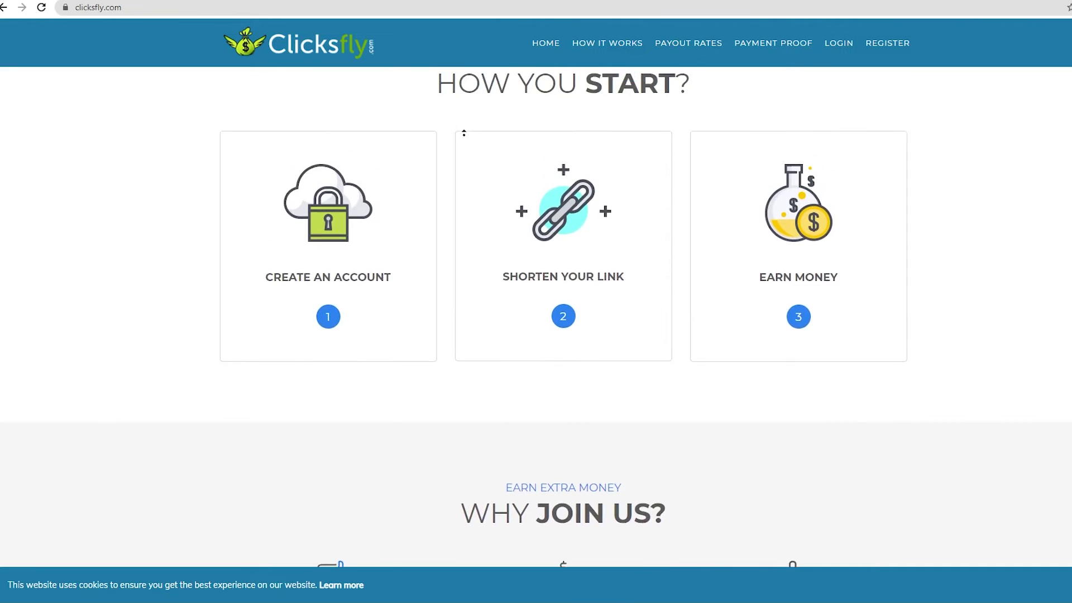
scroll(472, 142, up, 2)
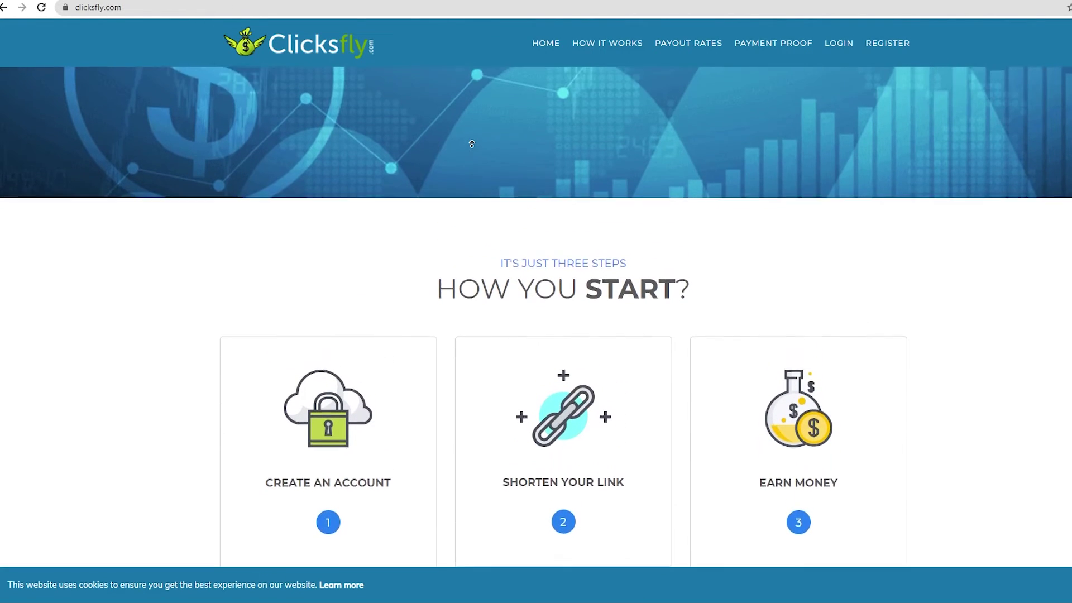
scroll(471, 143, up, 2)
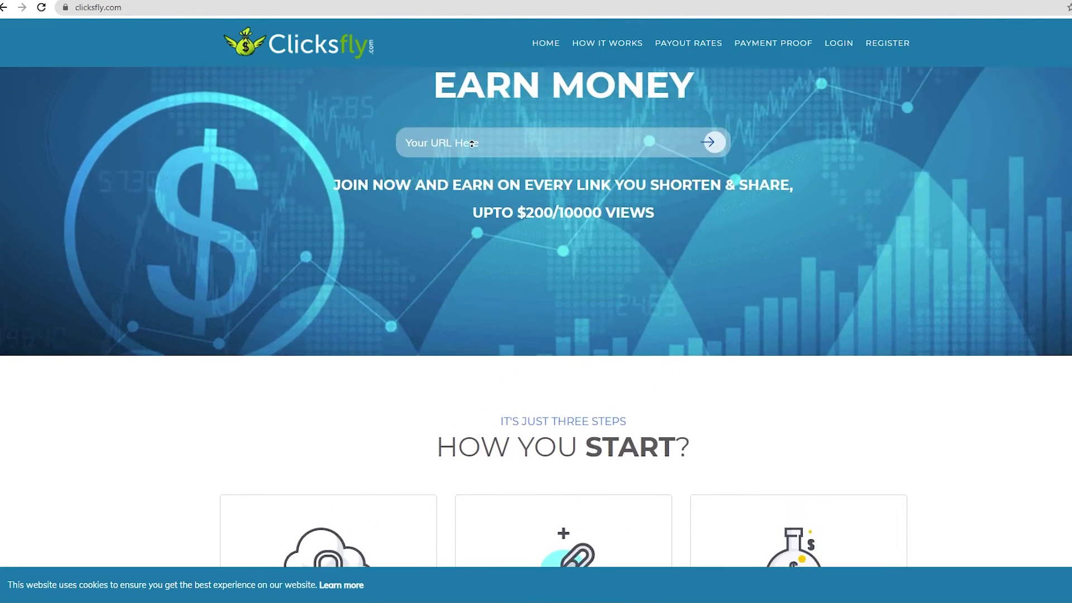
scroll(472, 144, up, 1)
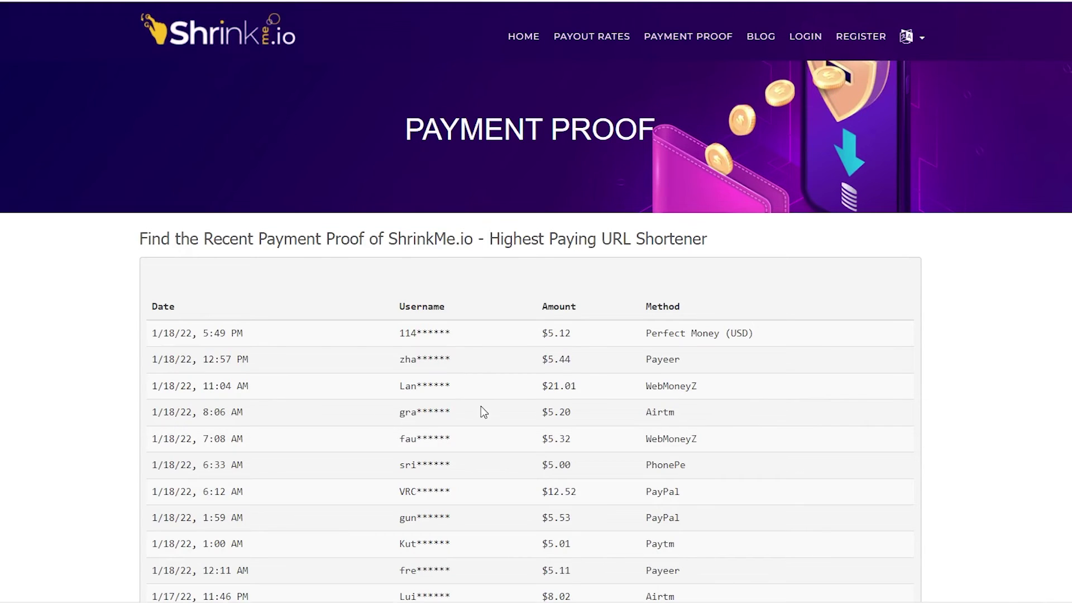
scroll(481, 406, down, 3)
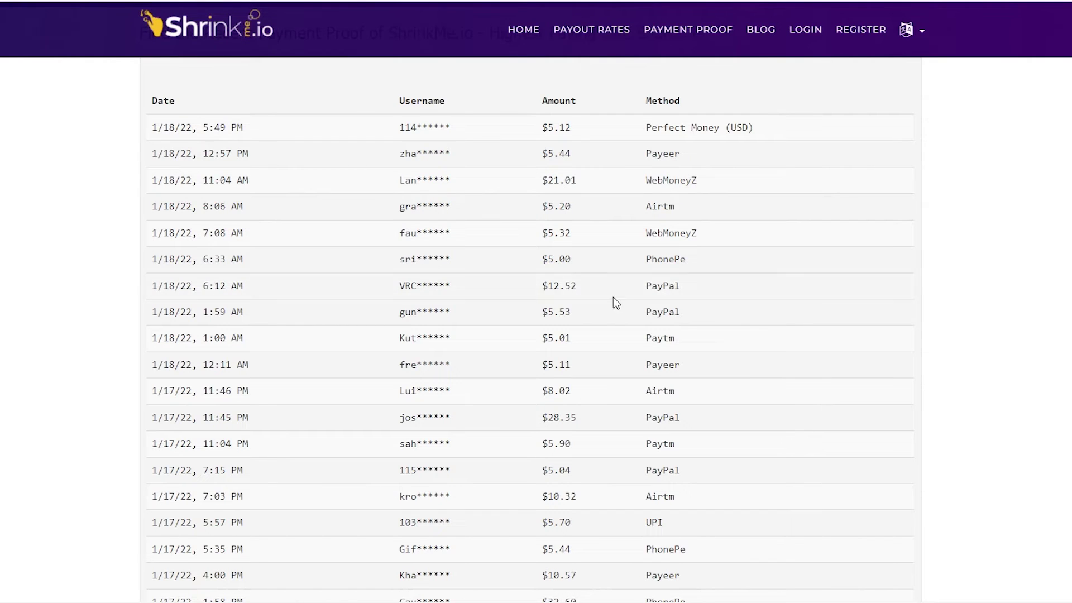
scroll(461, 315, up, 3)
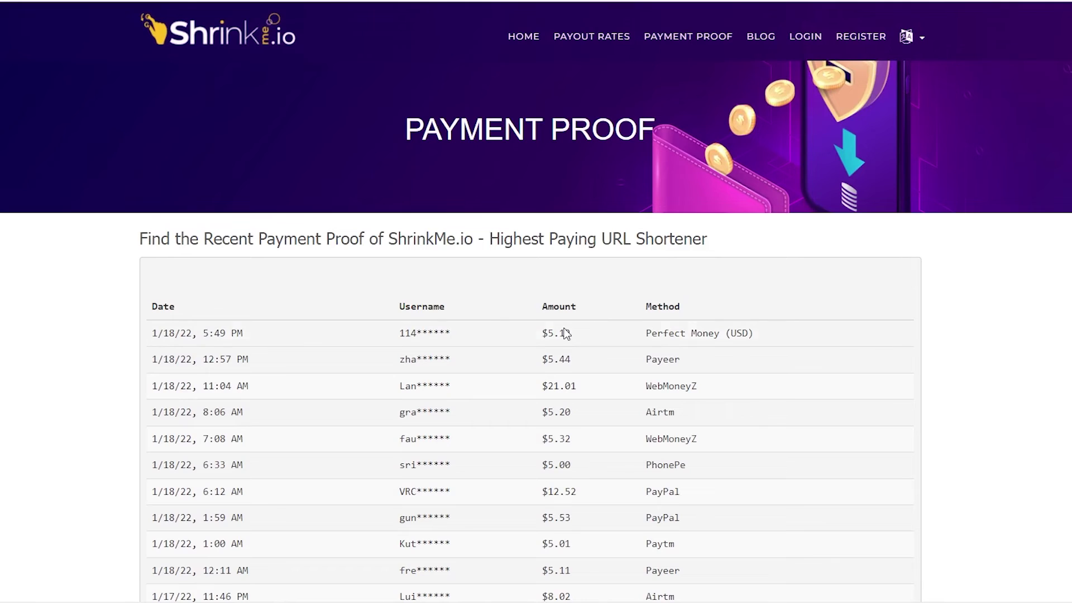
scroll(694, 347, down, 4)
scroll(531, 341, down, 6)
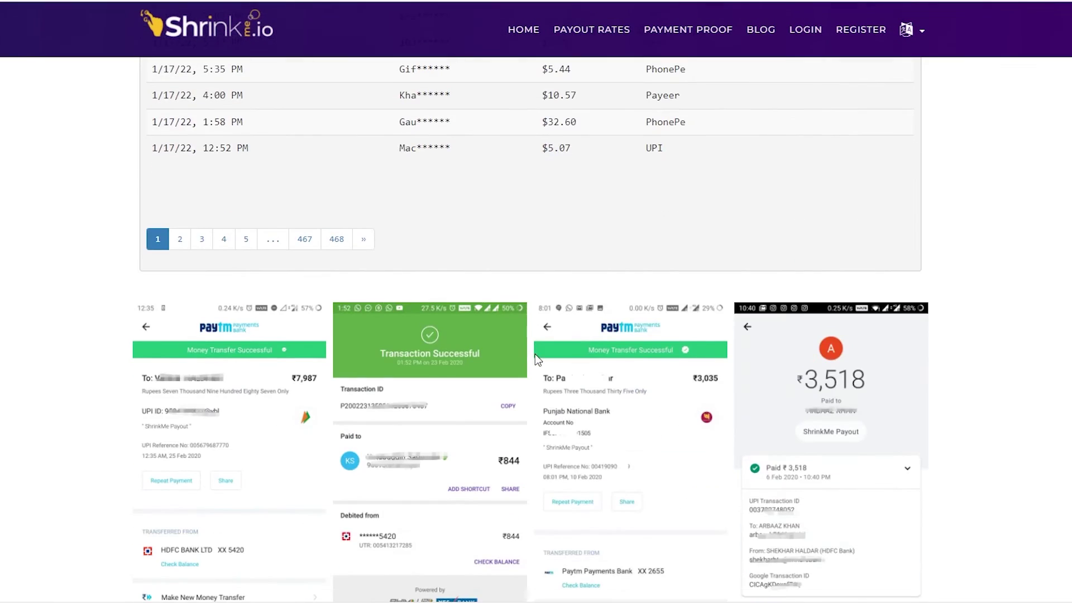
scroll(463, 310, down, 2)
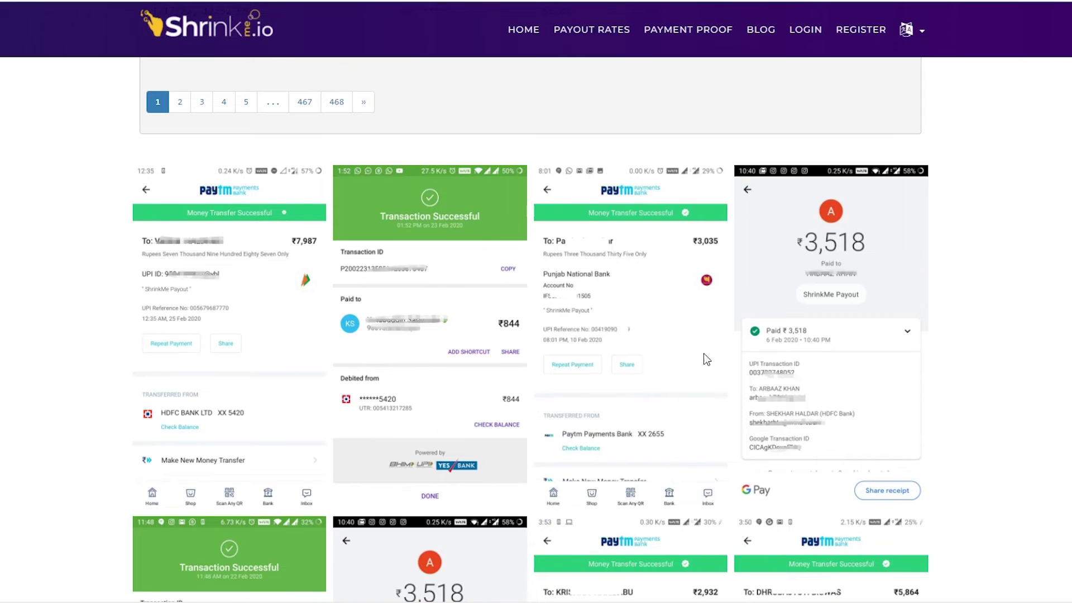
scroll(584, 304, down, 1)
scroll(584, 303, down, 2)
Change the zoom on ShrinkMe.io's payment proof page to view the payout screenshots.
key(ctrl+plus)
key(ctrl+plus)
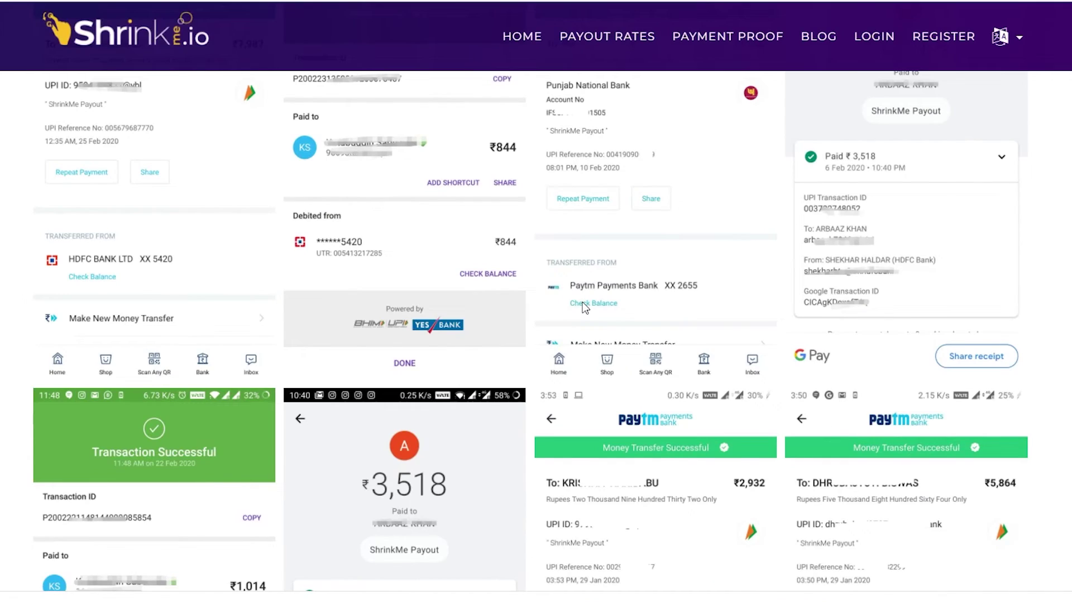
scroll(583, 307, up, 5)
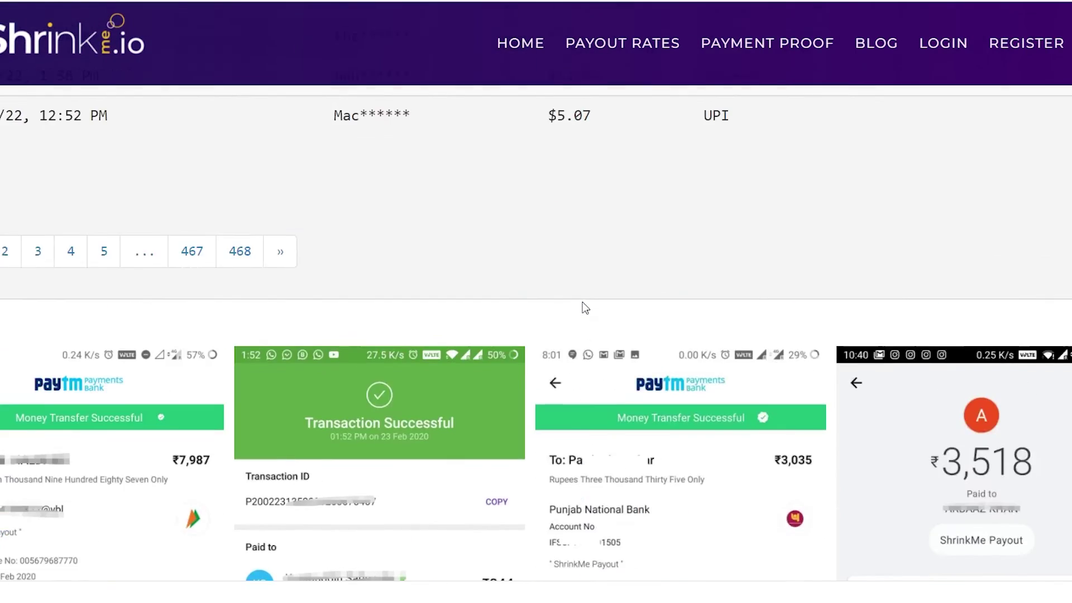
scroll(553, 289, up, 5)
scroll(225, 213, up, 1)
scroll(225, 213, up, 3)
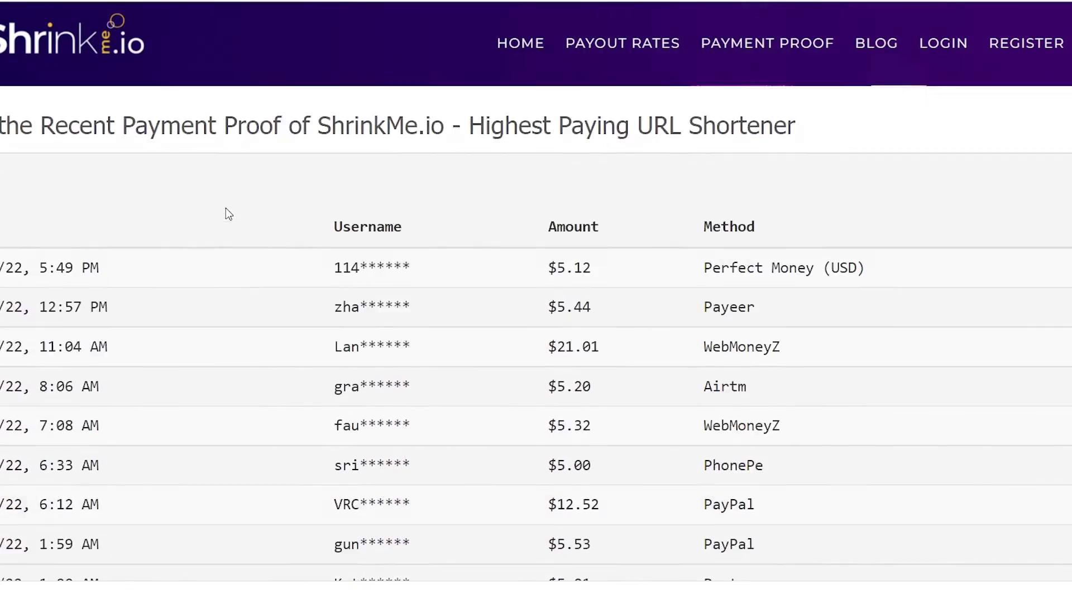
scroll(219, 215, up, 2)
scroll(210, 227, down, 2)
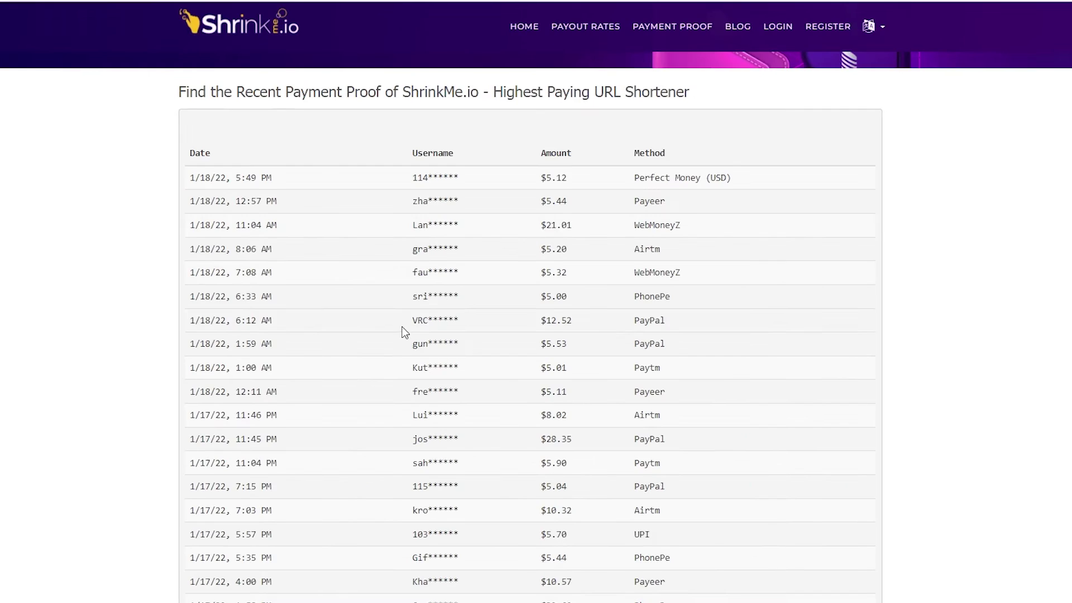
scroll(479, 346, down, 1)
scroll(598, 354, down, 3)
scroll(600, 354, down, 2)
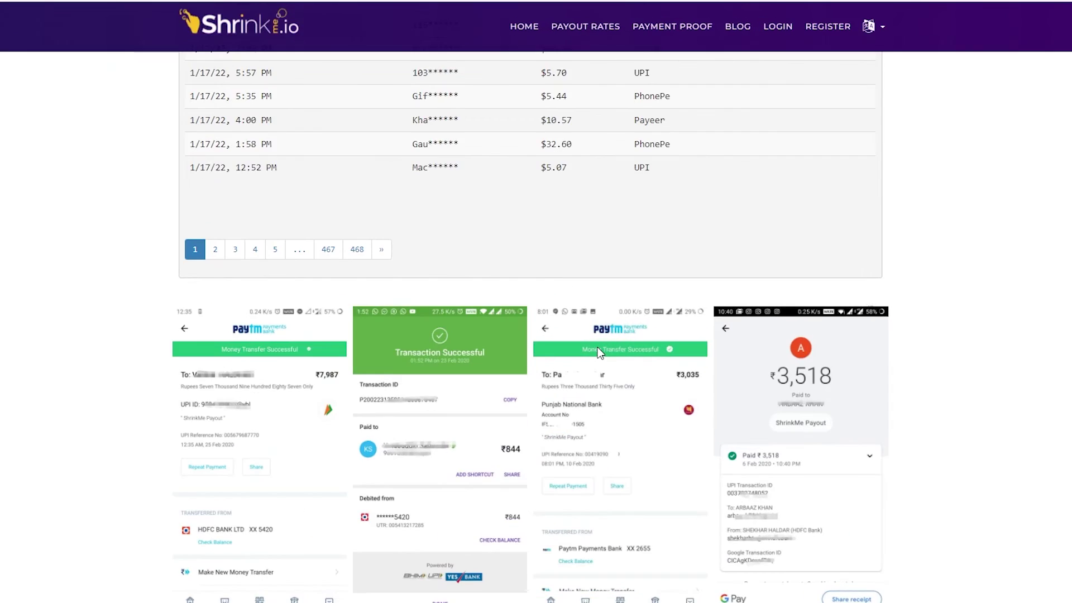
scroll(598, 353, down, 2)
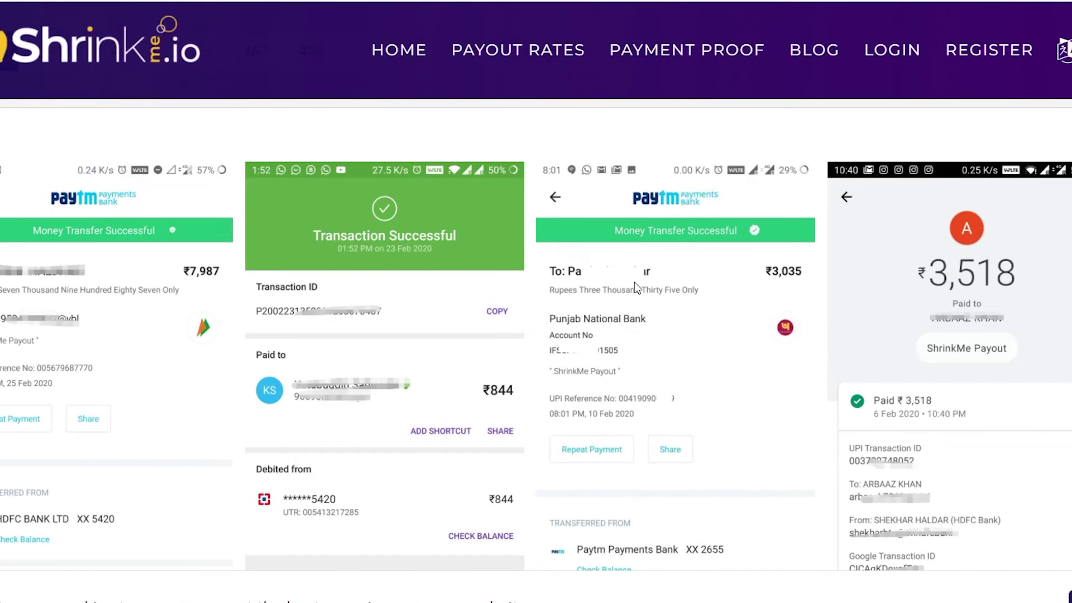
scroll(902, 277, up, 3)
scroll(924, 269, up, 4)
scroll(923, 268, up, 3)
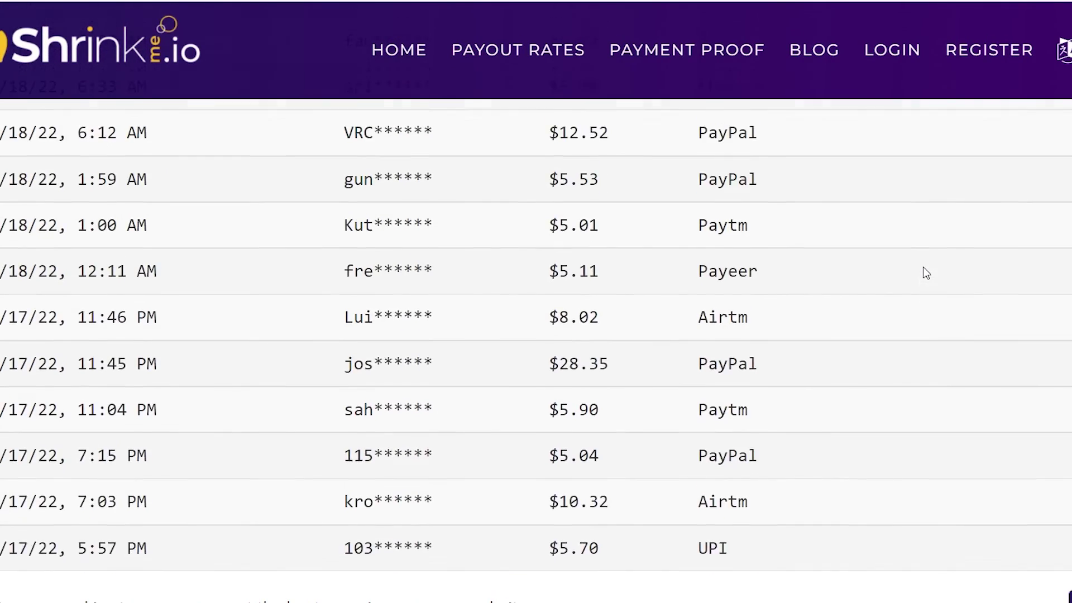
scroll(923, 269, up, 3)
scroll(923, 268, up, 5)
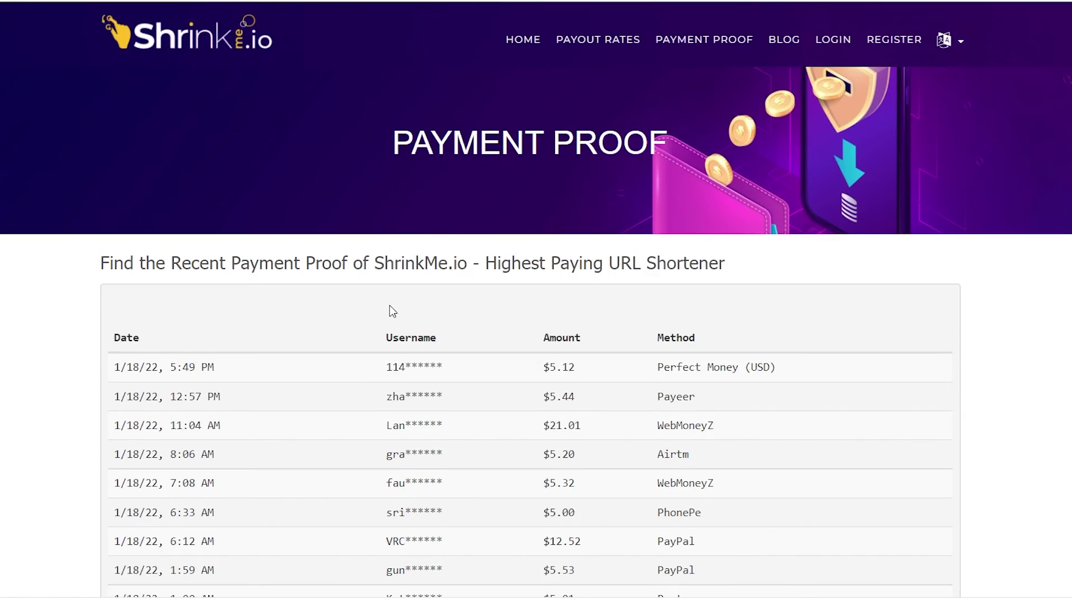
scroll(393, 312, down, 3)
scroll(538, 251, down, 1)
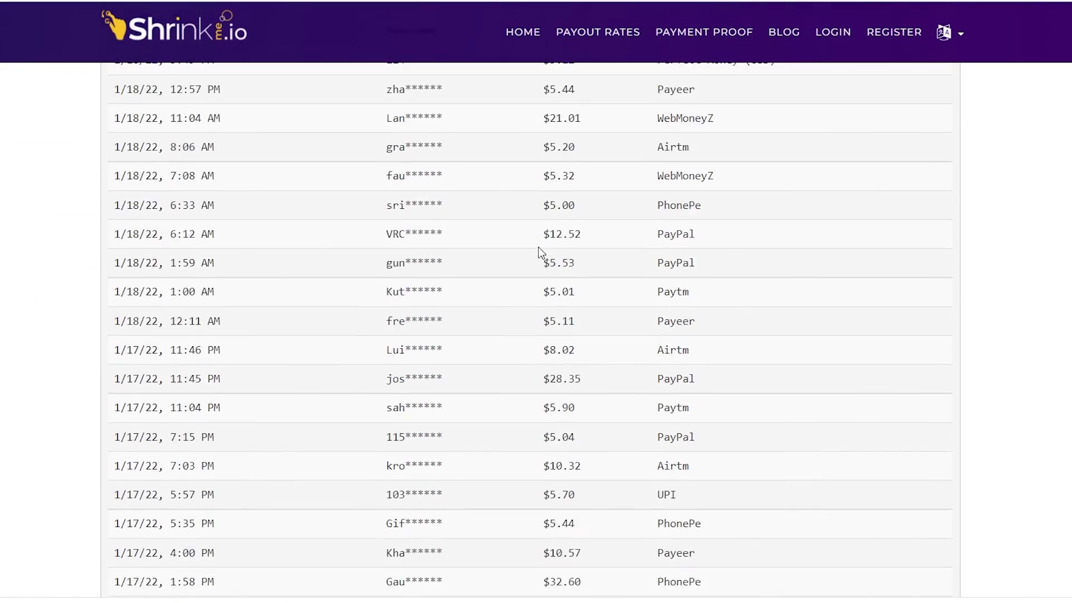
scroll(539, 252, down, 4)
scroll(514, 211, down, 3)
scroll(496, 199, down, 1)
scroll(496, 200, down, 5)
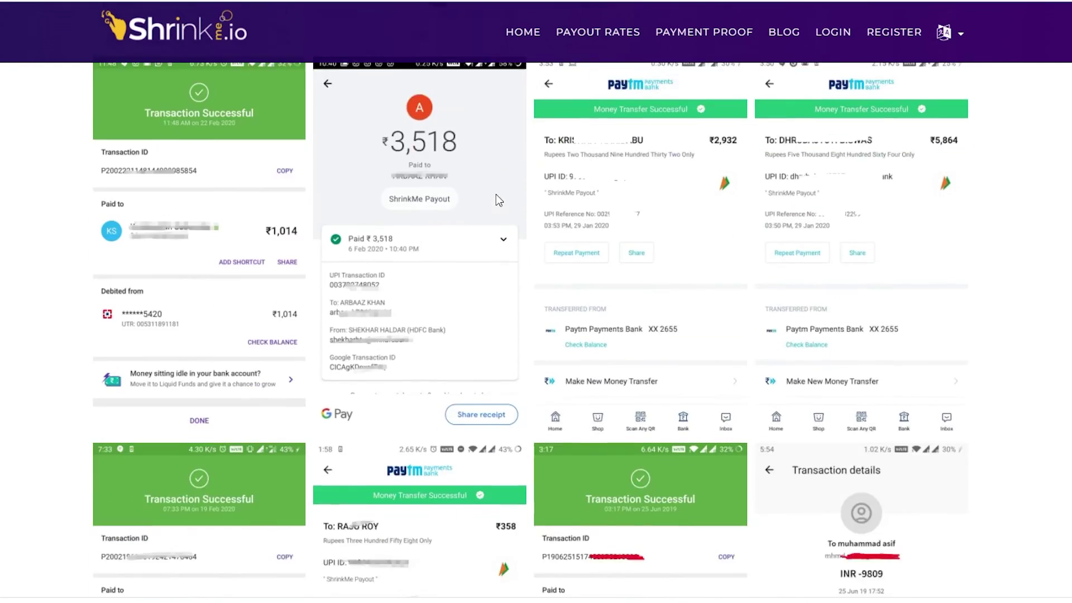
scroll(496, 199, down, 5)
scroll(496, 200, down, 4)
scroll(496, 200, down, 5)
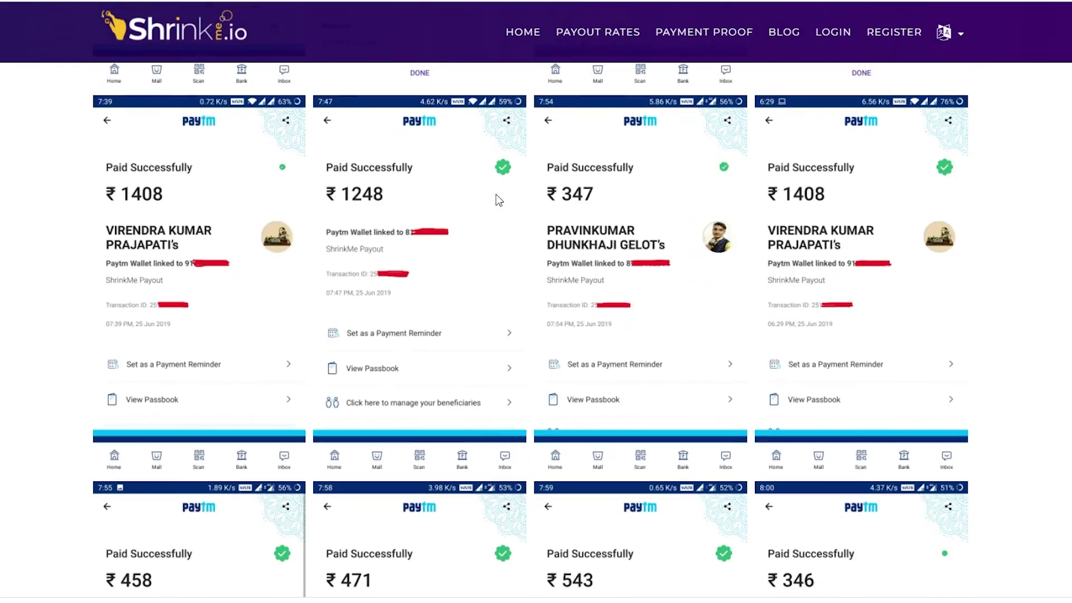
scroll(496, 199, down, 4)
scroll(496, 200, down, 5)
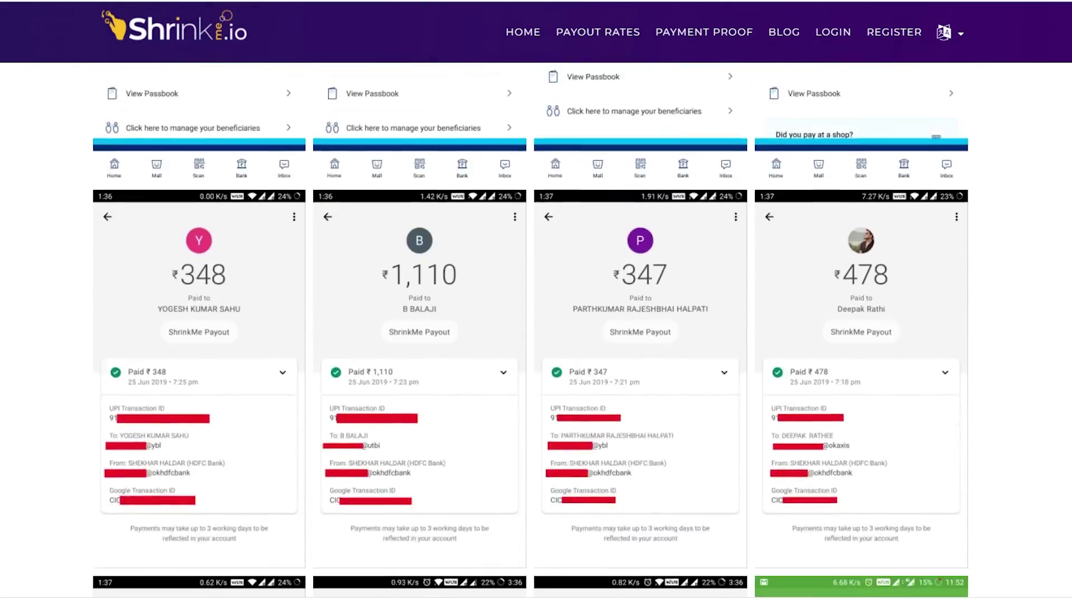
scroll(496, 200, down, 4)
scroll(496, 200, down, 2)
scroll(496, 199, down, 1)
scroll(496, 199, down, 1)
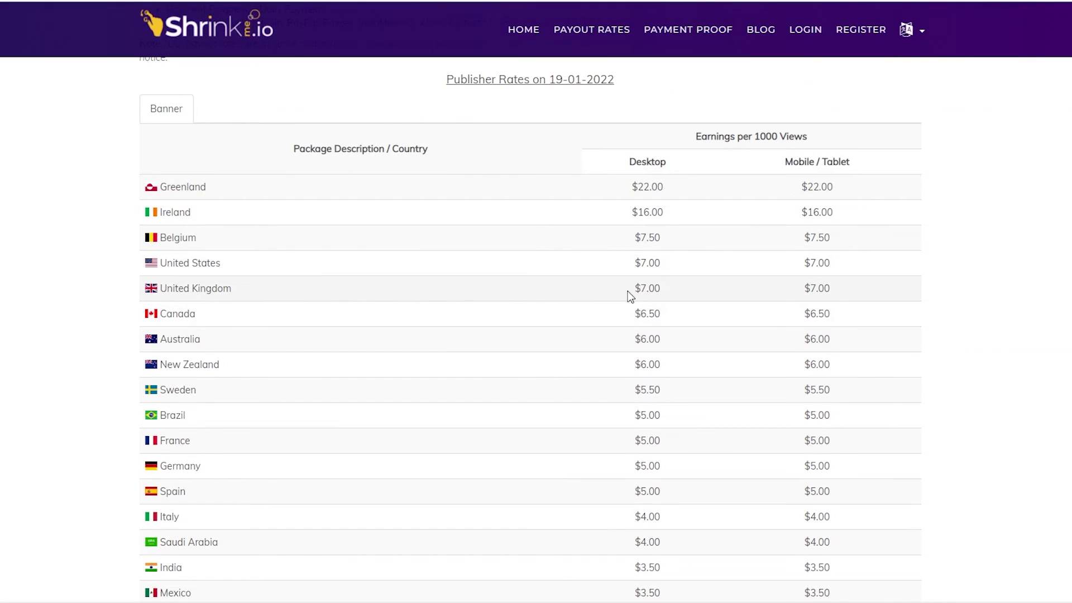
scroll(640, 267, down, 2)
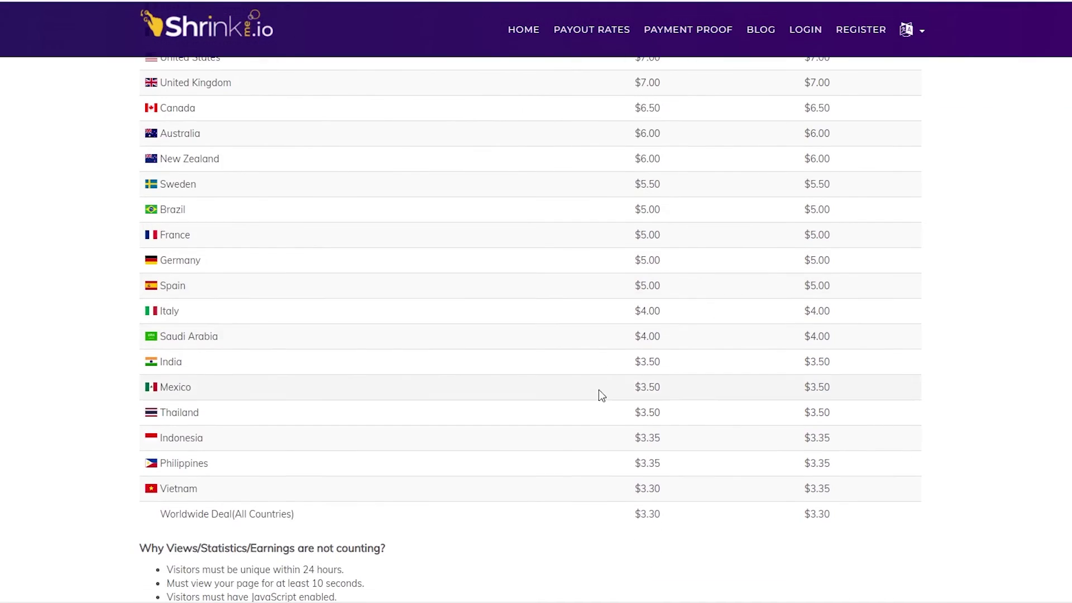
scroll(605, 383, up, 3)
scroll(674, 374, up, 2)
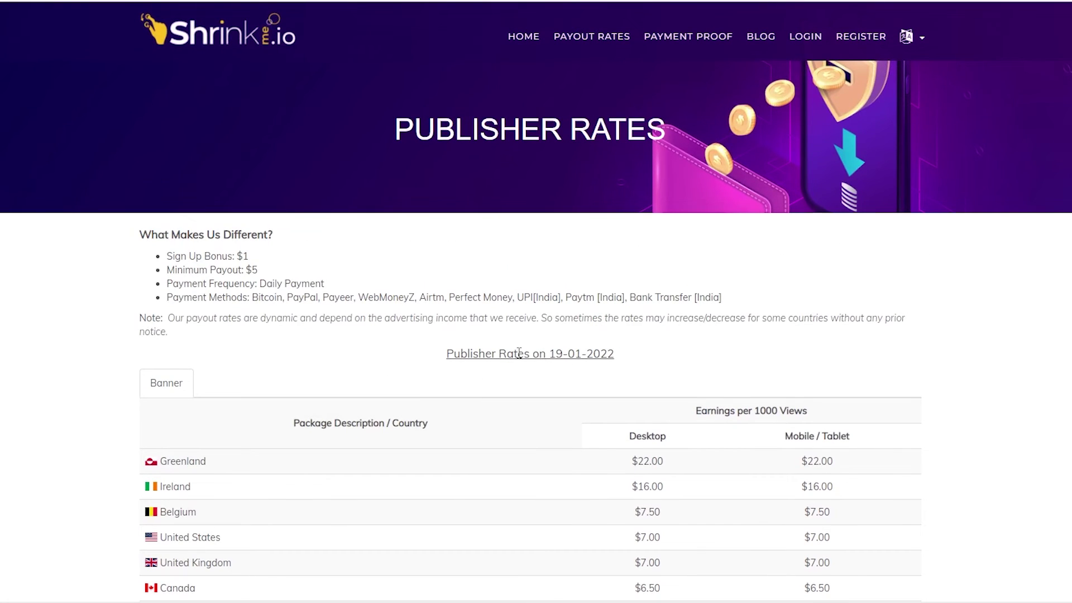
scroll(512, 348, down, 3)
scroll(511, 349, down, 3)
scroll(512, 349, down, 1)
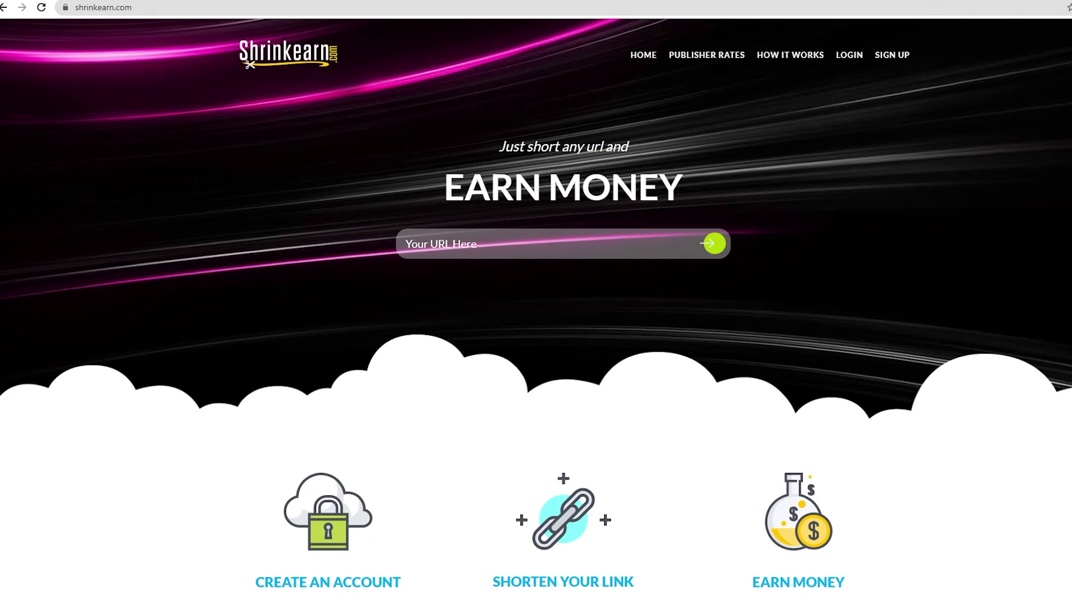
scroll(615, 314, down, 6)
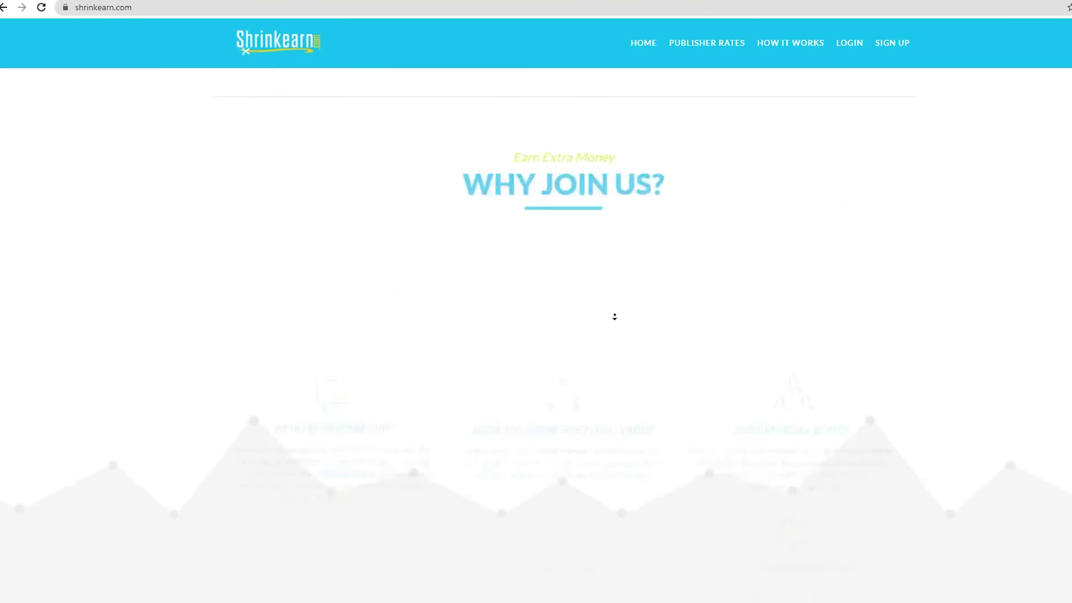
scroll(603, 290, down, 3)
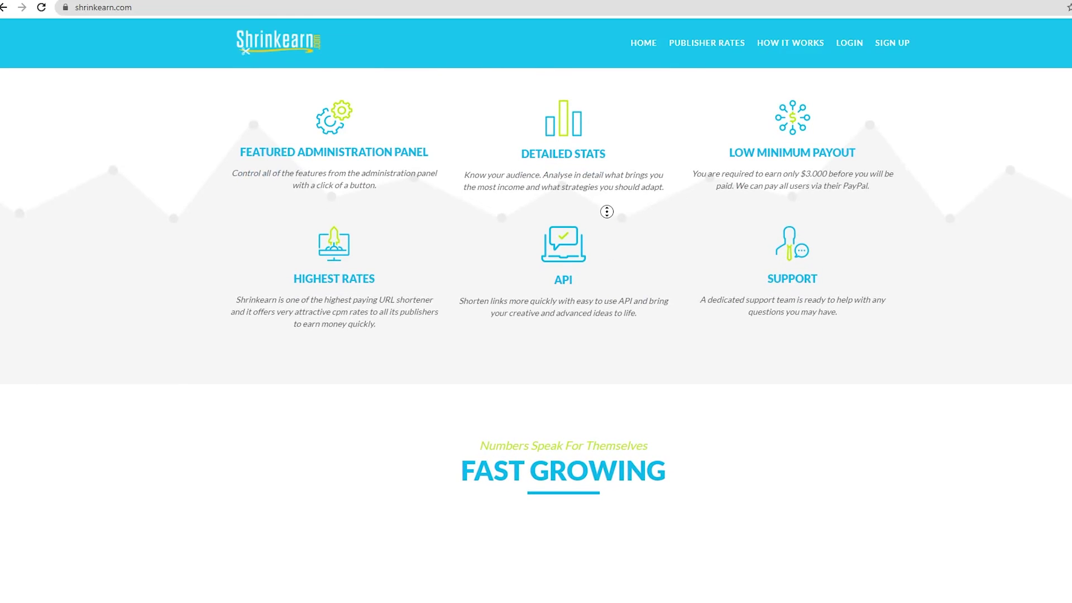
scroll(607, 210, up, 2)
scroll(611, 126, up, 3)
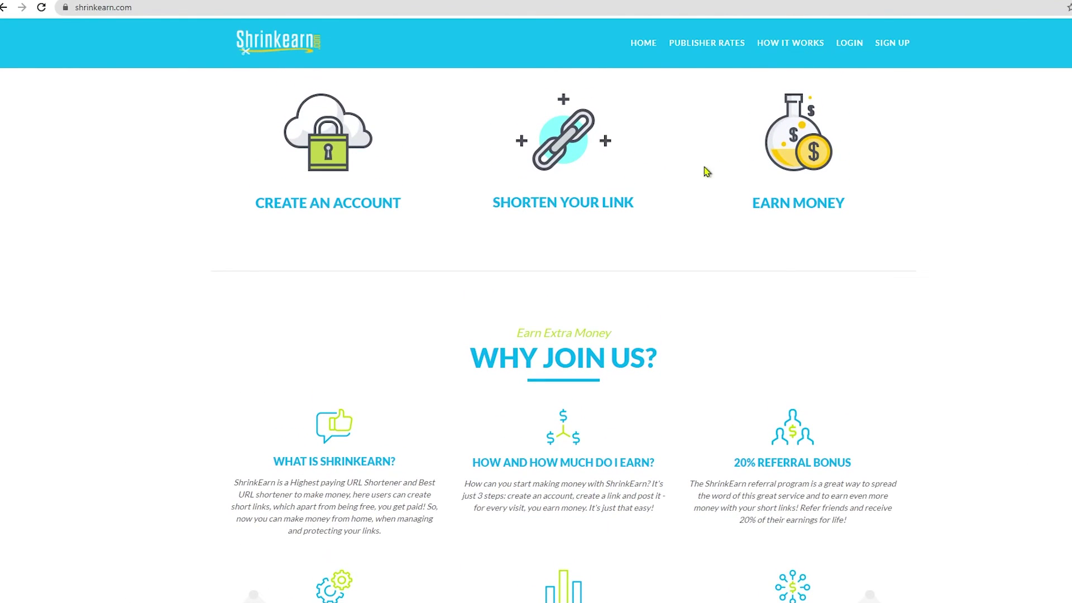
scroll(778, 145, up, 1)
Open ShrinkEarn's PUBLISHER RATES page.
click(699, 43)
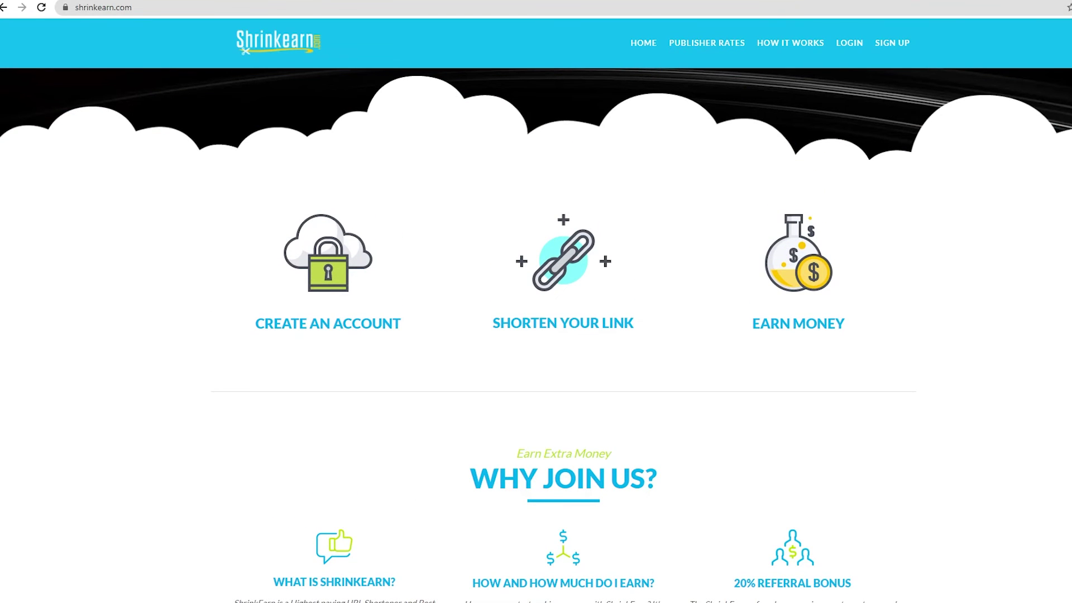
scroll(425, 309, down, 1)
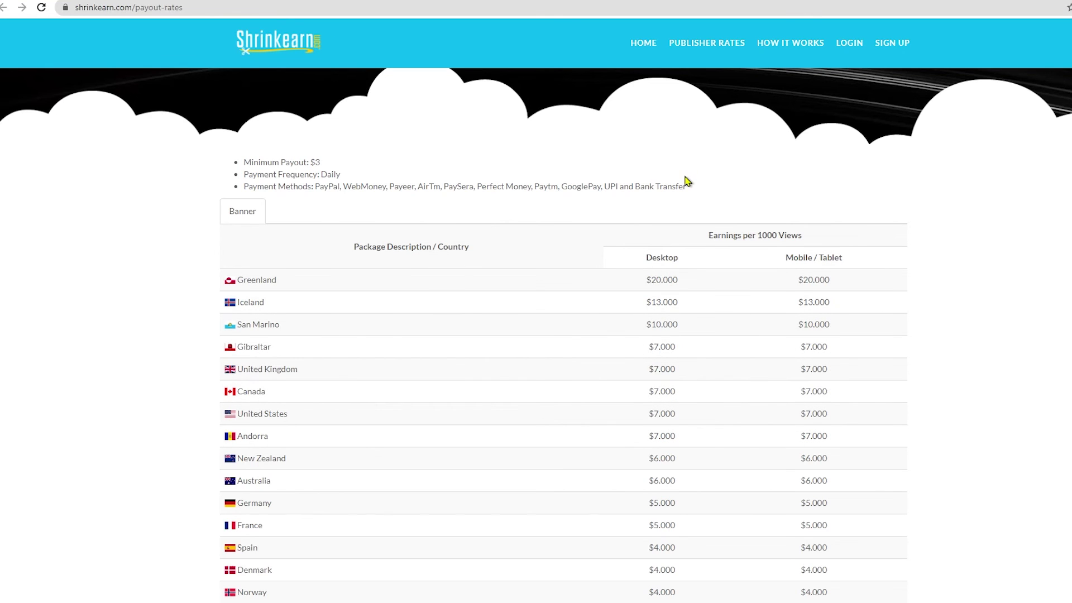
scroll(687, 179, up, 1)
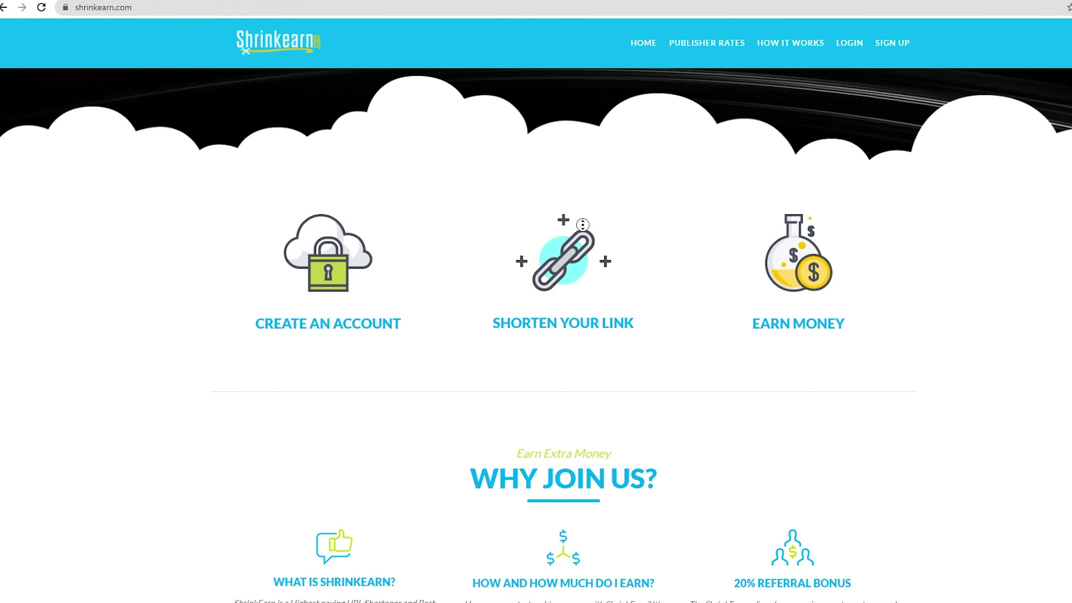
scroll(575, 180, up, 3)
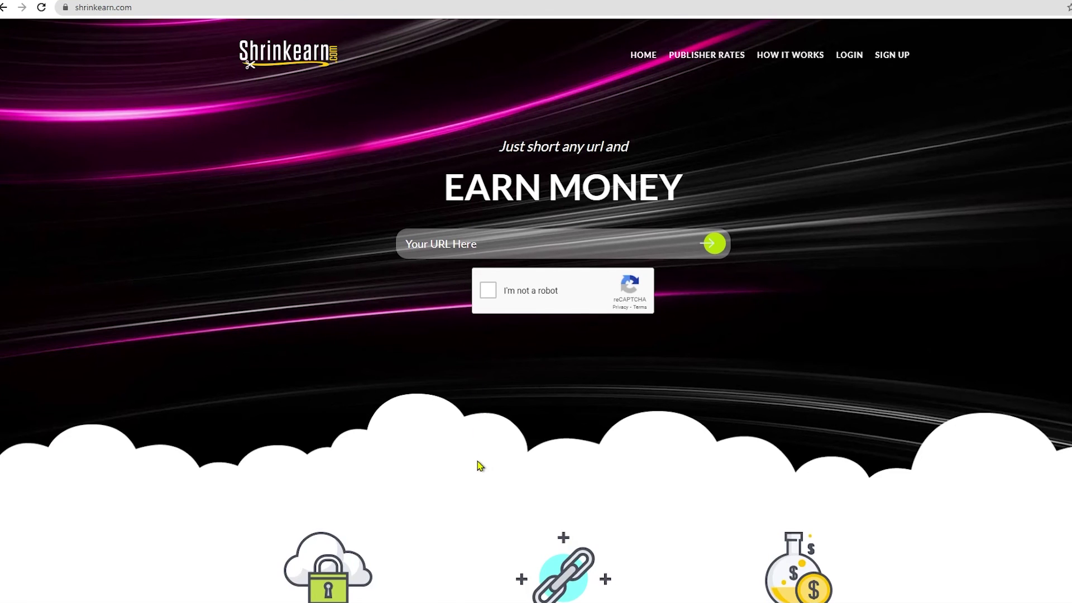
scroll(480, 466, down, 2)
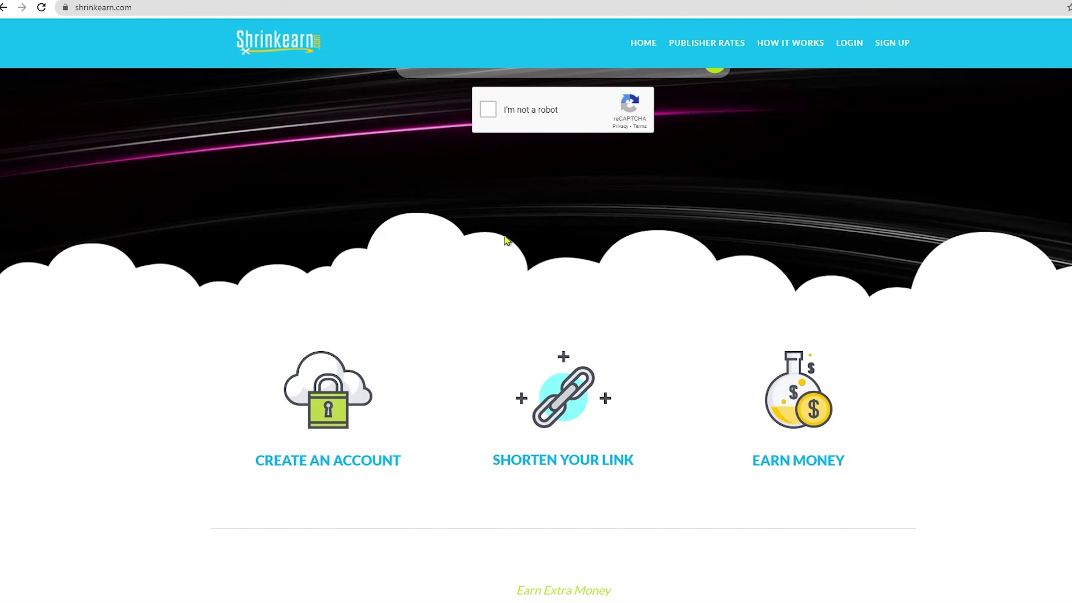
scroll(617, 392, down, 2)
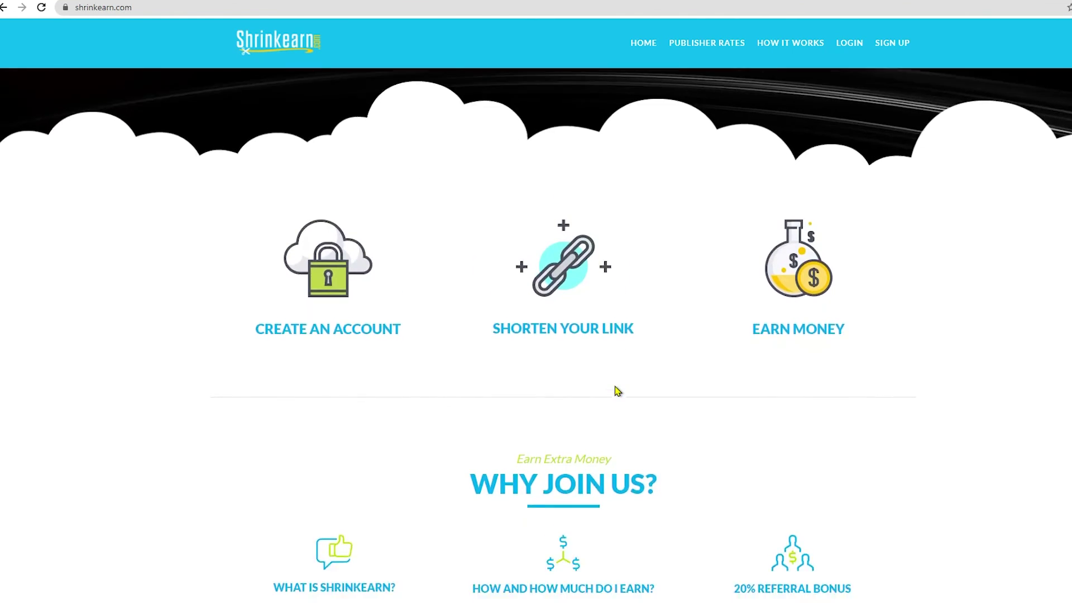
scroll(620, 411, down, 2)
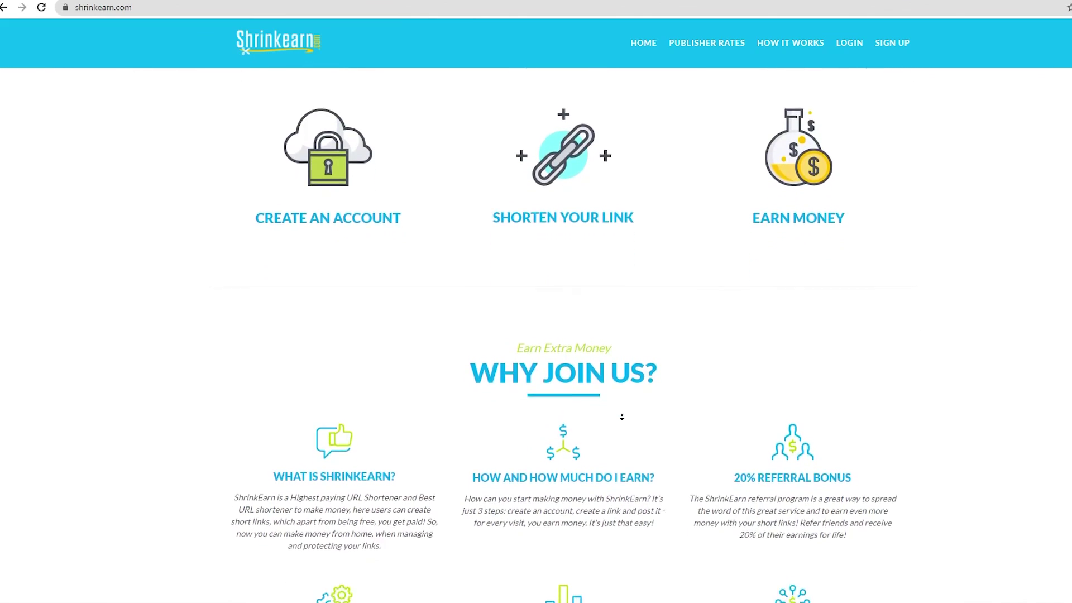